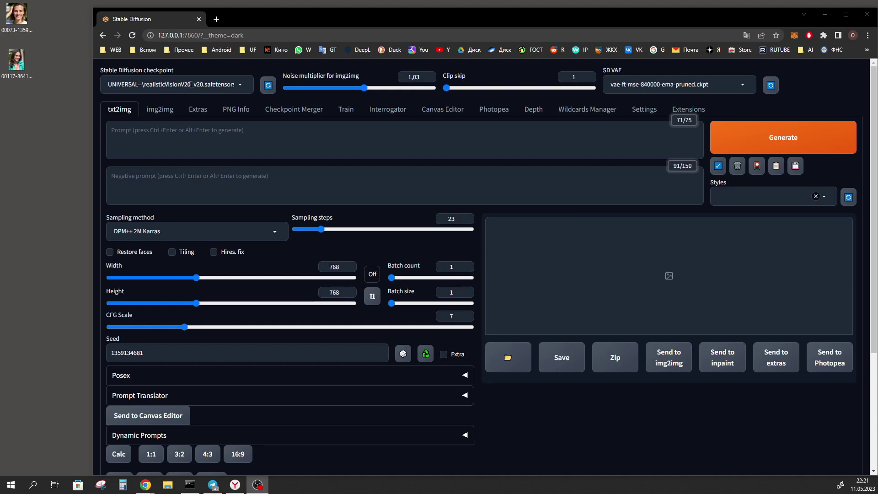
Load the generation parameters of the desktop image 00117-8641... into the txt2img prompt fields.
{"action": "left_click_drag", "start_coordinate": [16, 59], "coordinate": [185, 141]}
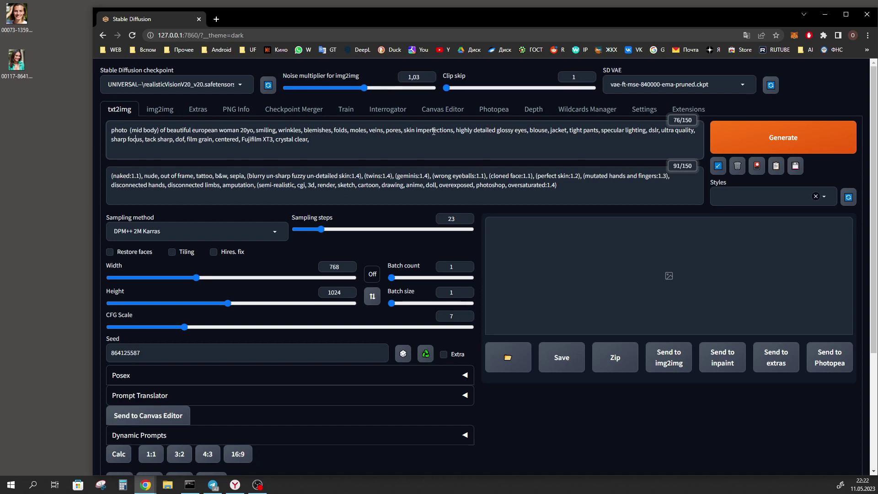
Examine the prompt's skin, eye, clothing, film grain and camera terms, plus the weighted terms in the negative prompt.
{"action": "left_click_drag", "start_coordinate": [457, 130], "coordinate": [284, 136]}
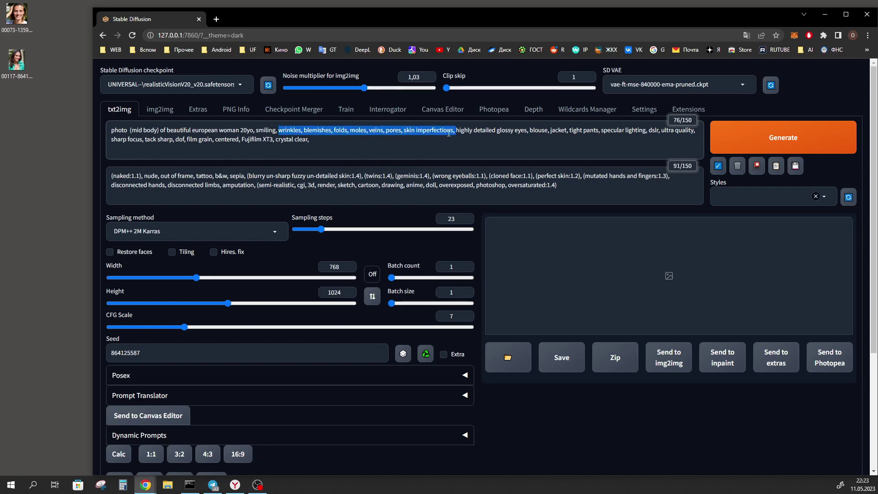
{"action": "left_click_drag", "start_coordinate": [527, 131], "coordinate": [456, 132]}
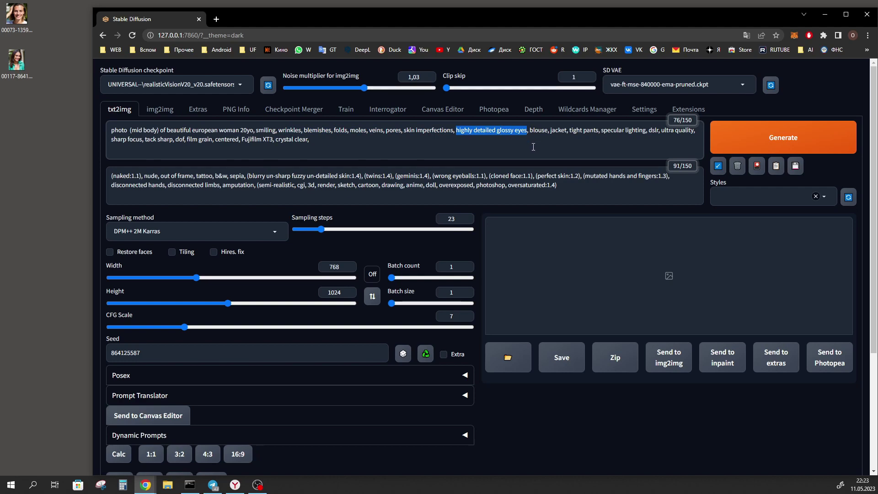
{"action": "left_click_drag", "start_coordinate": [529, 131], "coordinate": [598, 131]}
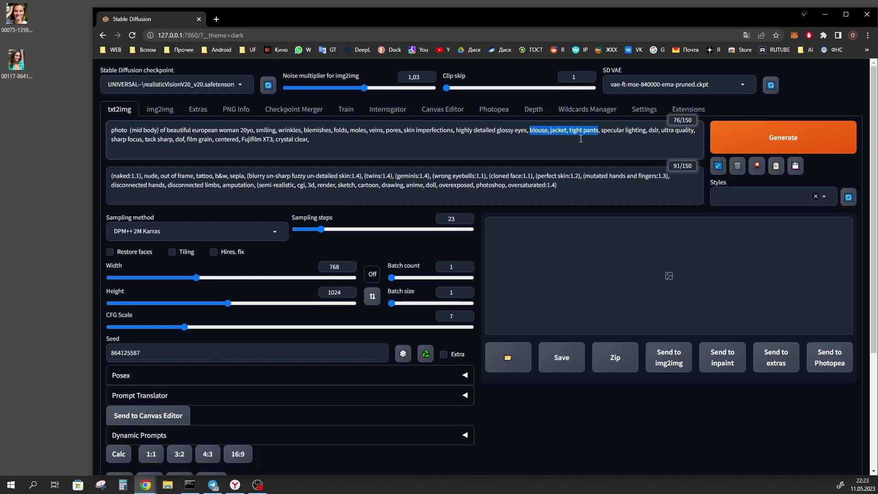
{"action": "left_click", "coordinate": [603, 132]}
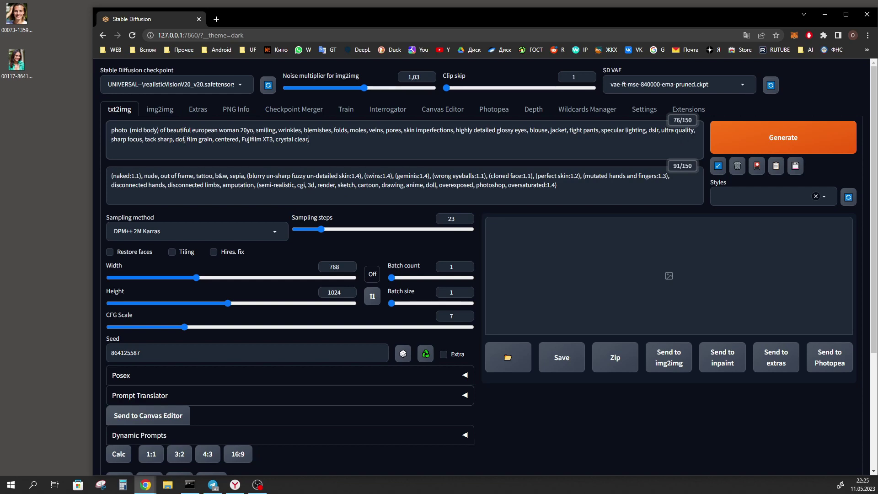
{"action": "left_click_drag", "start_coordinate": [213, 140], "coordinate": [186, 145]}
{"action": "left_click_drag", "start_coordinate": [242, 140], "coordinate": [309, 140]}
{"action": "left_click", "coordinate": [148, 187]}
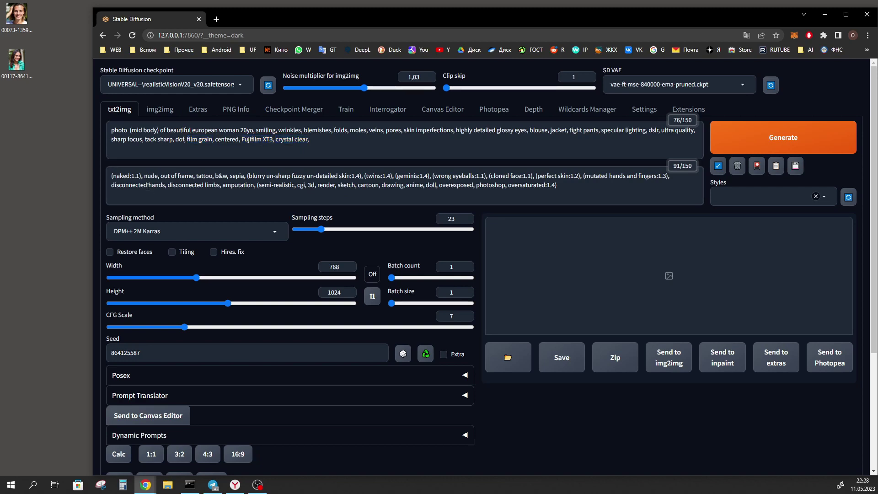
{"action": "left_click_drag", "start_coordinate": [113, 176], "coordinate": [131, 176]}
{"action": "left_click", "coordinate": [206, 176]}
{"action": "left_click_drag", "start_coordinate": [537, 176], "coordinate": [570, 176]}
{"action": "left_click", "coordinate": [610, 177]}
Set the image size from a 768 base at 4:3, swapped to portrait as 768 wide by 1024 high.
{"action": "scroll", "coordinate": [516, 188], "scroll_direction": "down", "scroll_amount": 1}
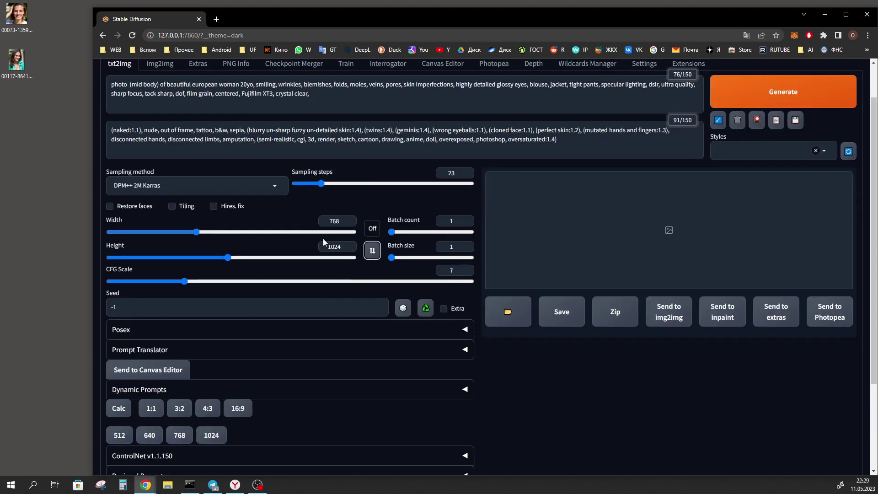
{"action": "left_click", "coordinate": [180, 435]}
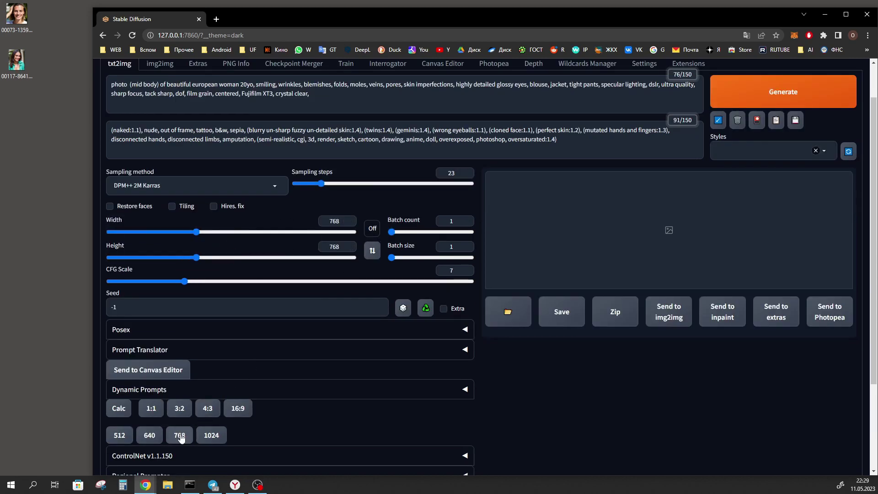
{"action": "left_click", "coordinate": [206, 408]}
{"action": "left_click", "coordinate": [372, 250]}
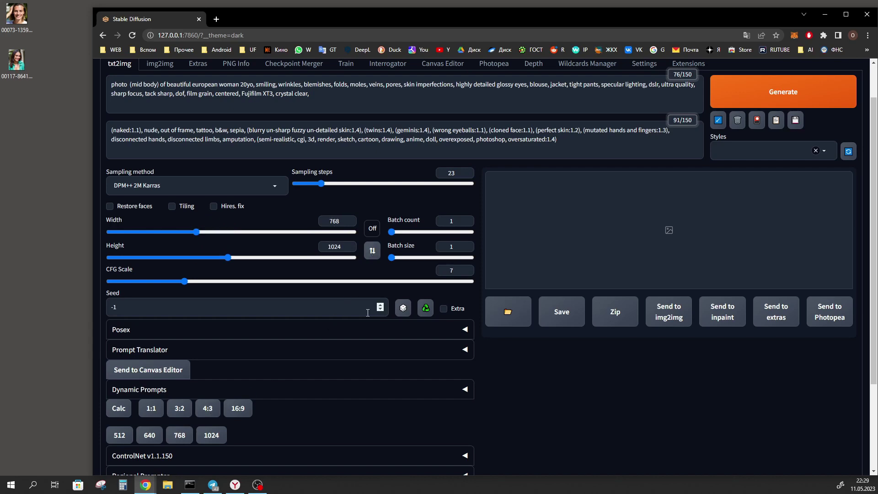
{"action": "scroll", "coordinate": [383, 347], "scroll_direction": "up", "scroll_amount": 1}
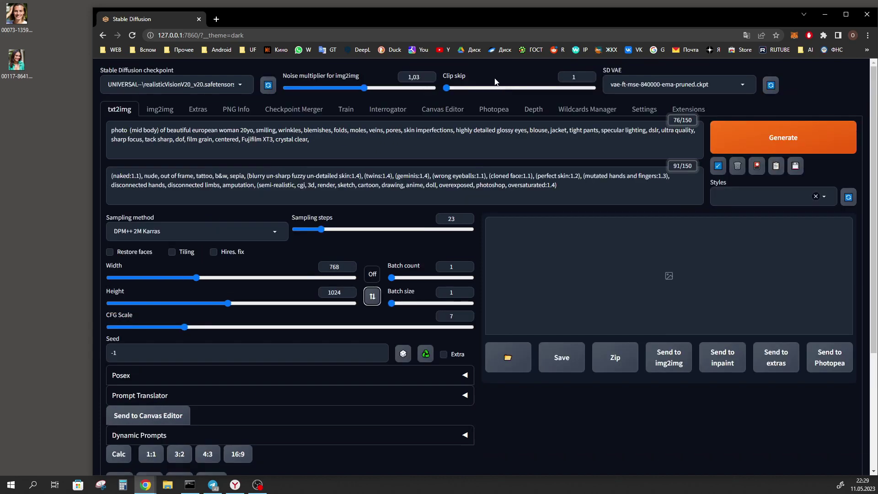
Generate the portrait from the current prompt and copy the resulting image to the desktop.
{"action": "left_click", "coordinate": [767, 139]}
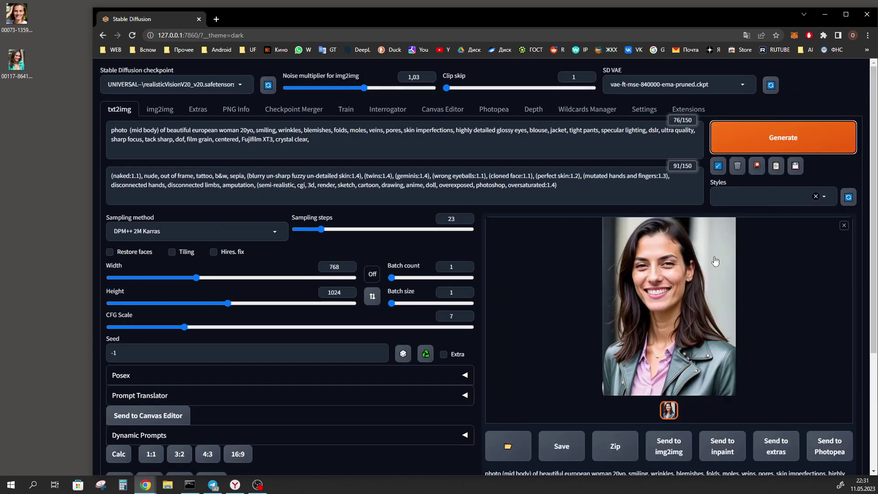
{"action": "left_click_drag", "start_coordinate": [687, 323], "coordinate": [16, 106]}
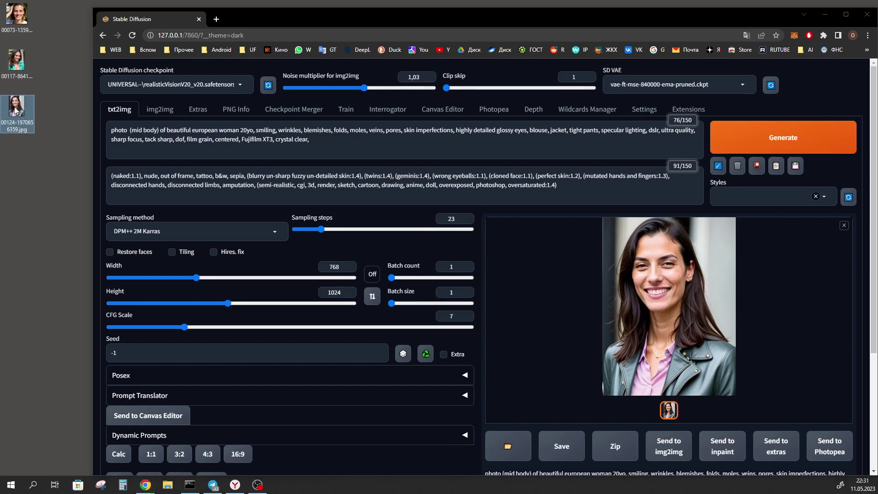
Remove "(mid body)" from the prompt and set the image size to 768 × 768.
{"action": "left_click_drag", "start_coordinate": [130, 131], "coordinate": [159, 130]}
{"action": "scroll", "coordinate": [310, 230], "scroll_direction": "down", "scroll_amount": 2}
{"action": "left_click", "coordinate": [183, 393]}
{"action": "scroll", "coordinate": [334, 424], "scroll_direction": "up", "scroll_amount": 2}
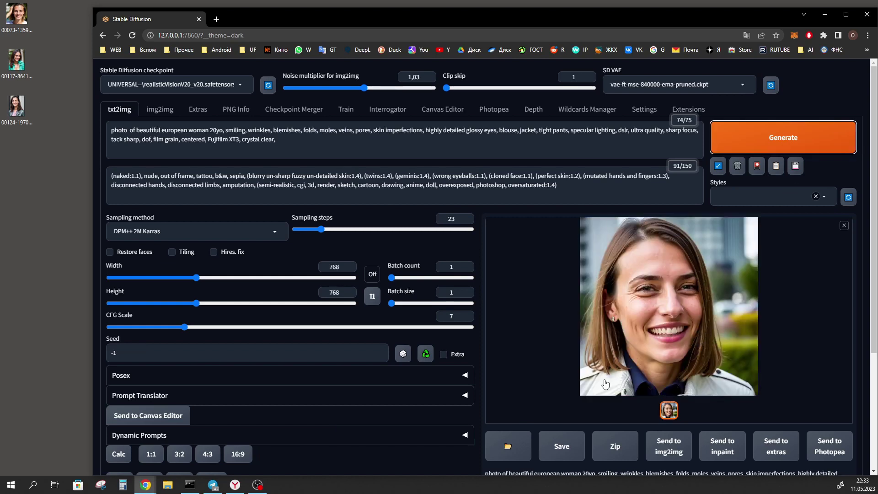
Copy the generated square close-up to the desktop and send it to img2img.
{"action": "left_click_drag", "start_coordinate": [676, 321], "coordinate": [14, 151]}
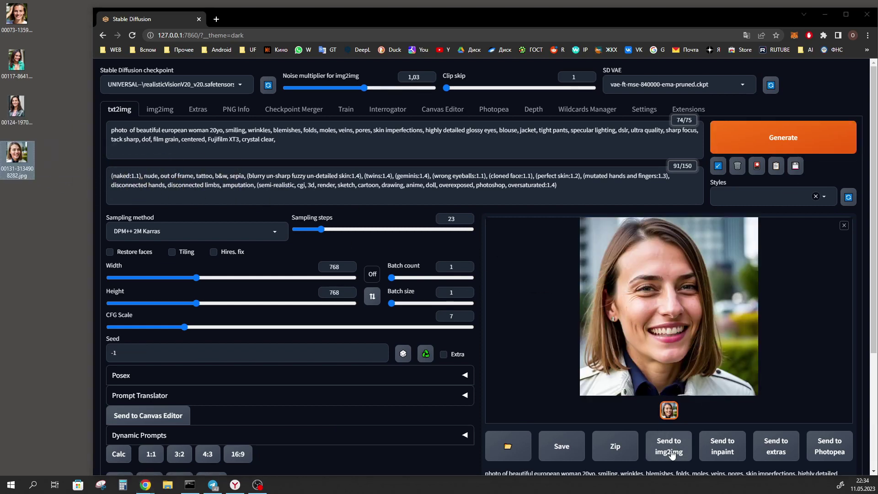
{"action": "left_click", "coordinate": [670, 451]}
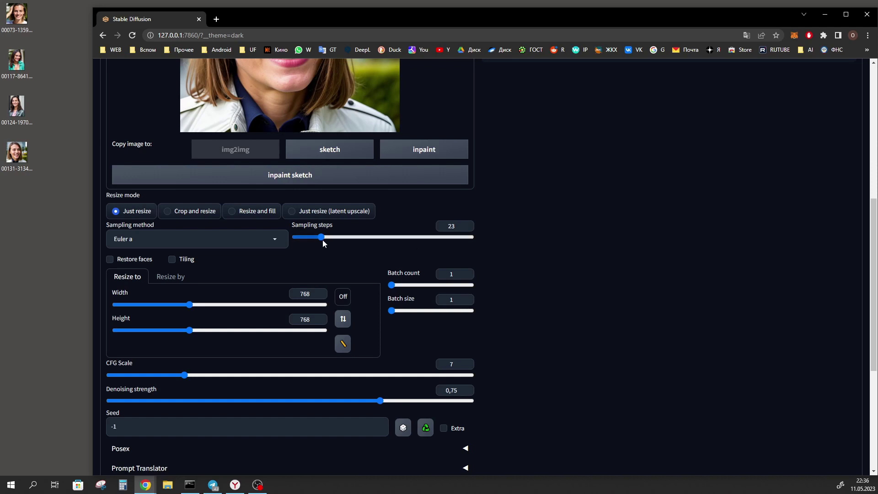
Set the img2img sampling method to DPM++ 2M Karras and the denoising strength to 0.3.
{"action": "left_click", "coordinate": [275, 241]}
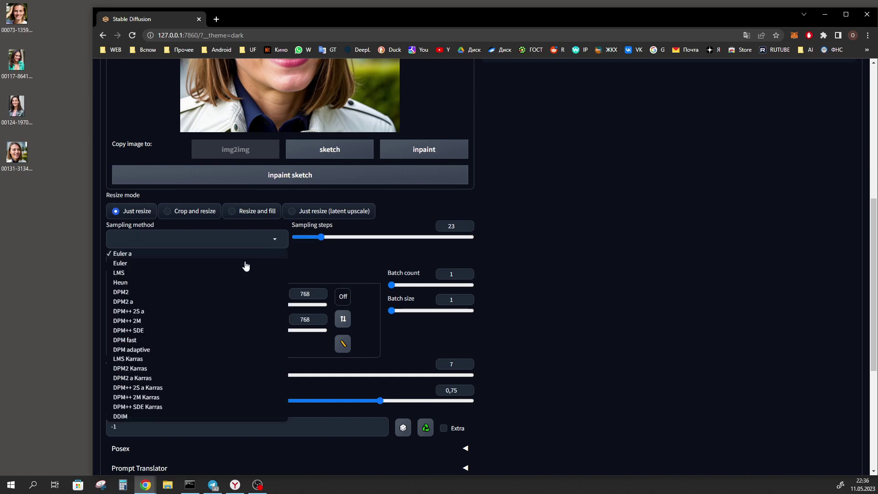
{"action": "left_click", "coordinate": [140, 397]}
{"action": "scroll", "coordinate": [405, 314], "scroll_direction": "down", "scroll_amount": 2}
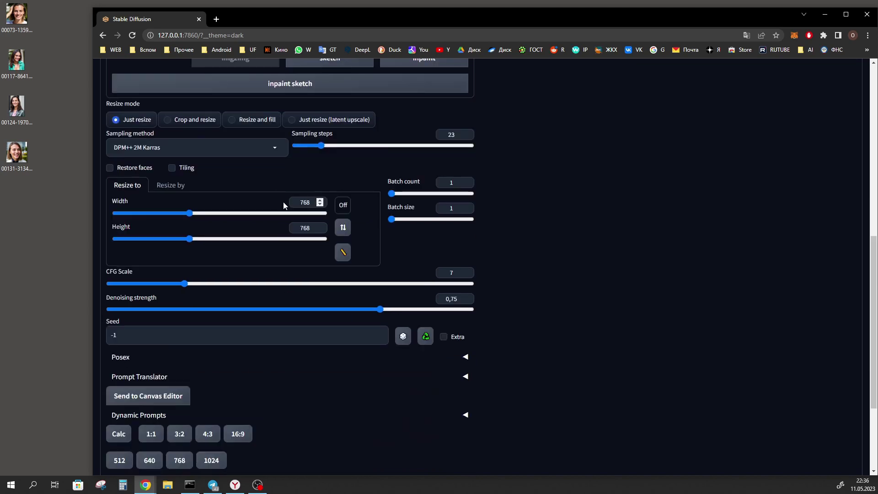
{"action": "scroll", "coordinate": [353, 222], "scroll_direction": "down", "scroll_amount": 2}
{"action": "double_click", "coordinate": [453, 207]}
{"action": "type", "text": "3"}
Choose the SD upscale script for img2img with the 4x_Struzan upscaler.
{"action": "left_click", "coordinate": [292, 472]}
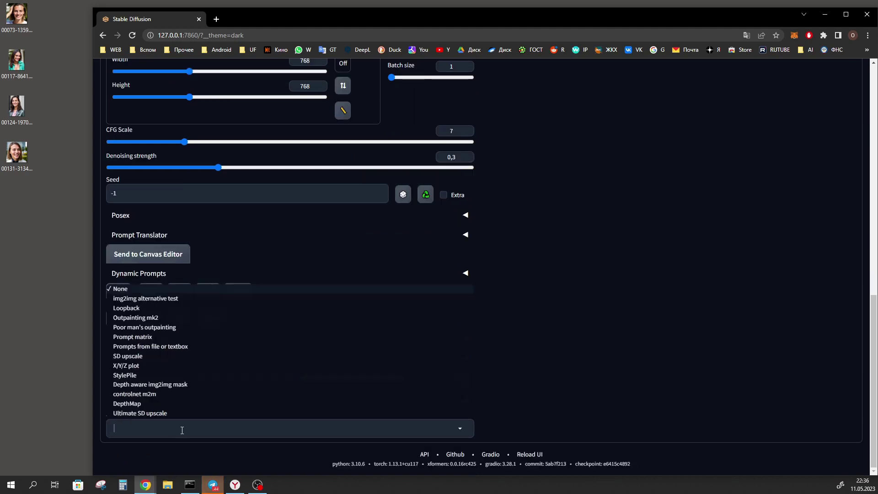
{"action": "left_click", "coordinate": [142, 360]}
{"action": "scroll", "coordinate": [139, 412], "scroll_direction": "down", "scroll_amount": 2}
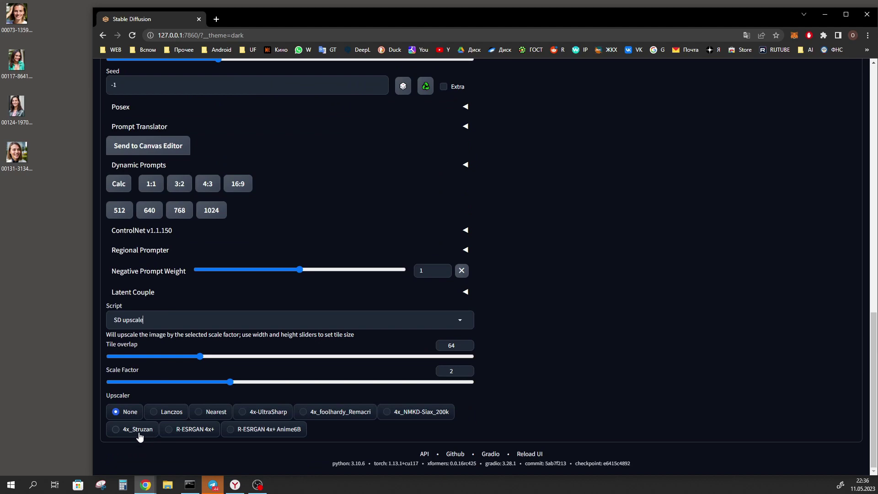
{"action": "left_click", "coordinate": [139, 433]}
Copy the upscaled img2img result to the desktop and inspect it in the image viewer, closing the viewer when done.
{"action": "scroll", "coordinate": [681, 346], "scroll_direction": "up", "scroll_amount": 15}
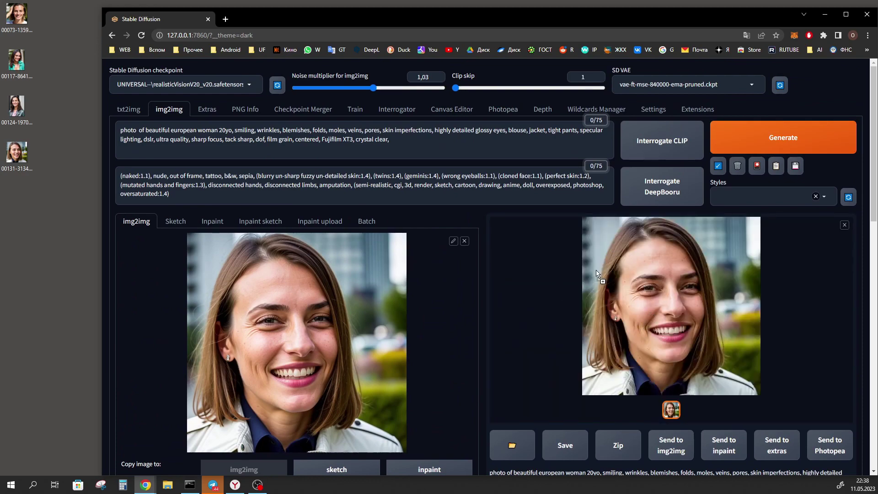
{"action": "left_click_drag", "start_coordinate": [43, 155], "coordinate": [41, 153]}
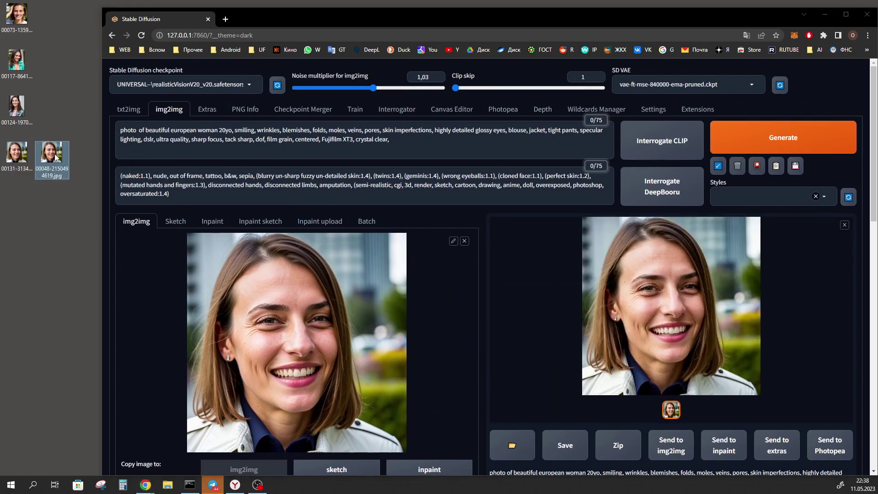
{"action": "double_click", "coordinate": [54, 156]}
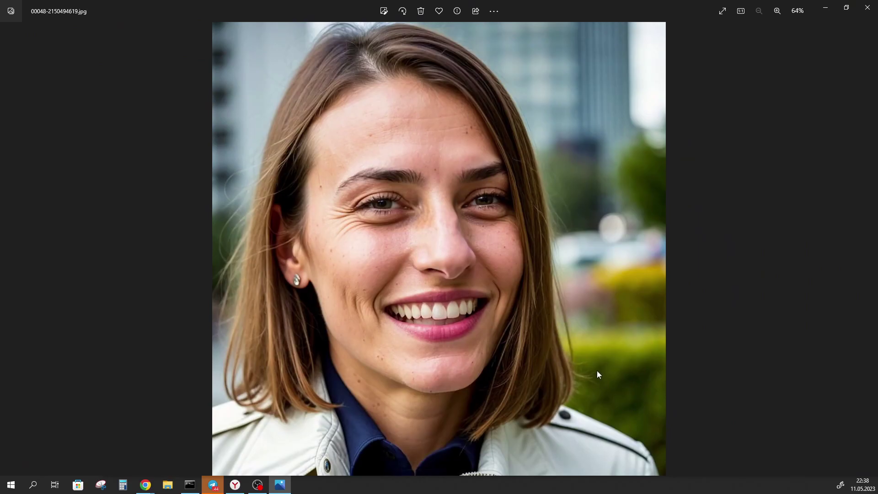
{"action": "left_click", "coordinate": [867, 9]}
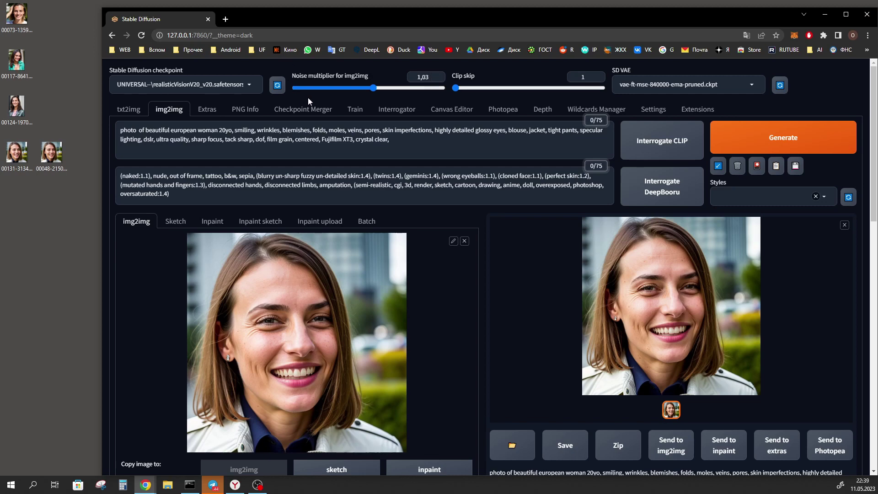
Examine the initial_noise_multiplier entry in the Quicksettings list of the user interface settings.
{"action": "left_click", "coordinate": [662, 110]}
{"action": "left_click", "coordinate": [153, 366]}
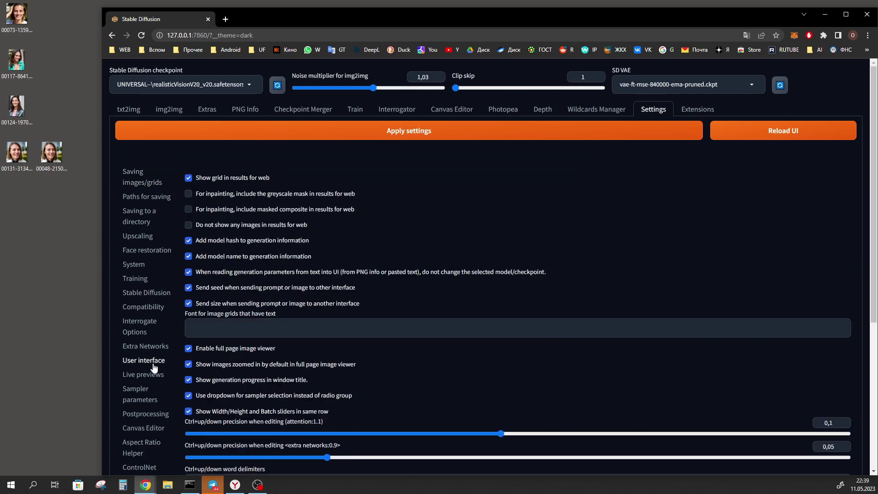
{"action": "scroll", "coordinate": [210, 366], "scroll_direction": "down", "scroll_amount": 5}
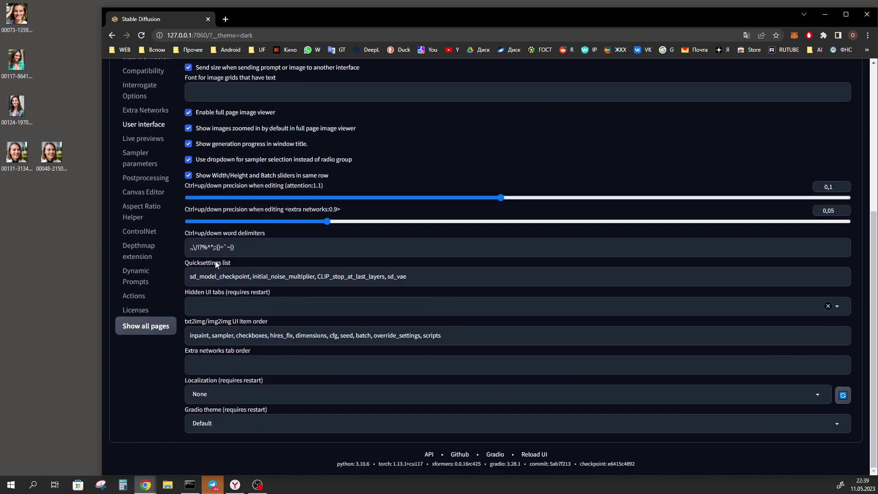
{"action": "left_click_drag", "start_coordinate": [254, 277], "coordinate": [317, 276]}
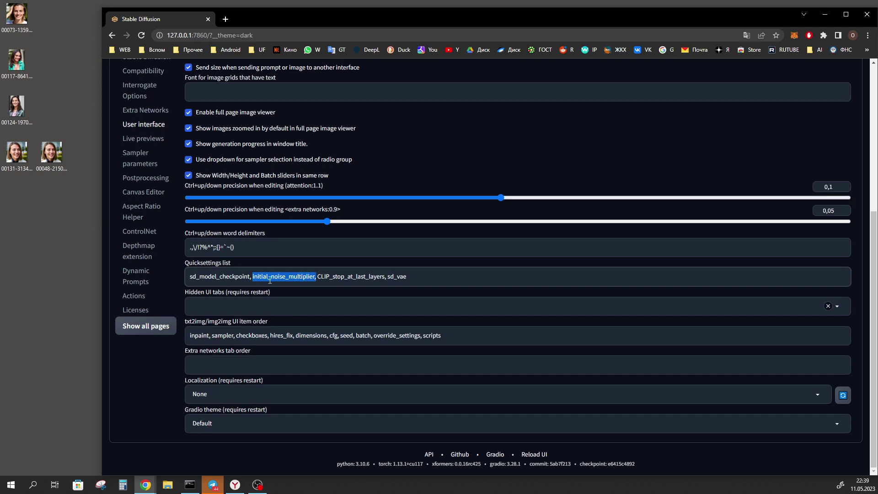
{"action": "scroll", "coordinate": [239, 275], "scroll_direction": "up", "scroll_amount": 1}
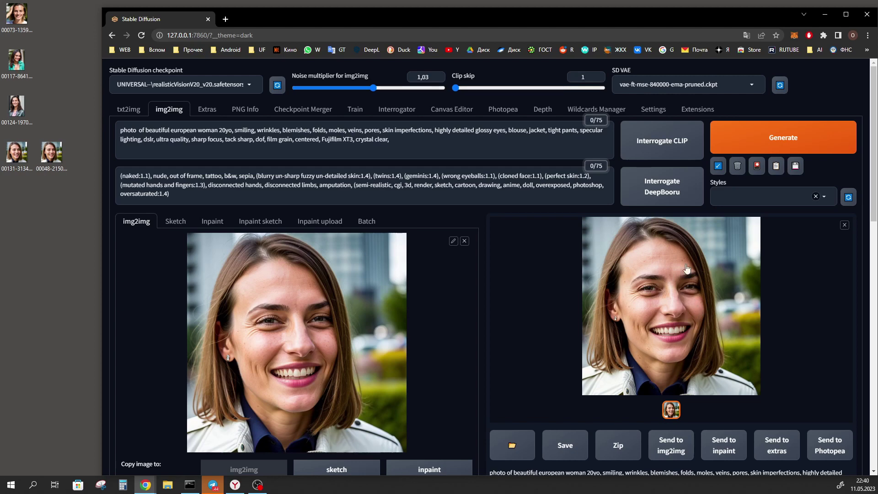
Set the img2img sampling method to Heun and the sampling steps to 30.
{"action": "scroll", "coordinate": [497, 237], "scroll_direction": "down", "scroll_amount": 2}
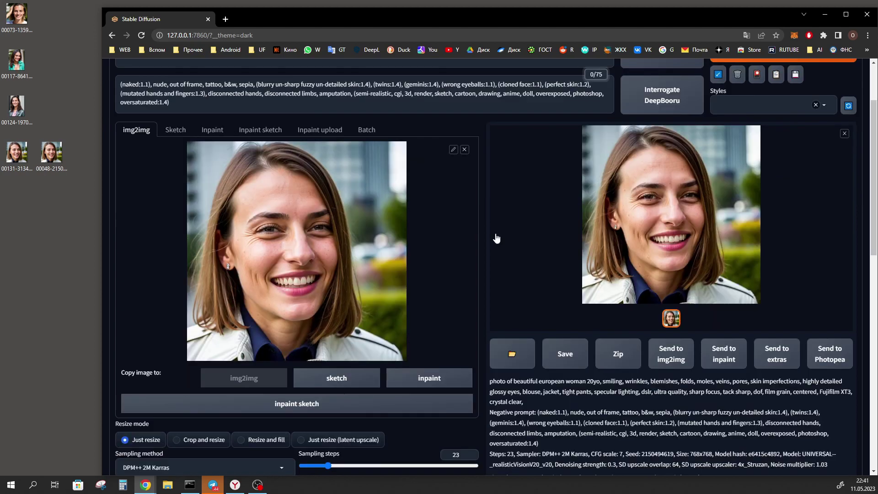
{"action": "scroll", "coordinate": [497, 238], "scroll_direction": "up", "scroll_amount": 2}
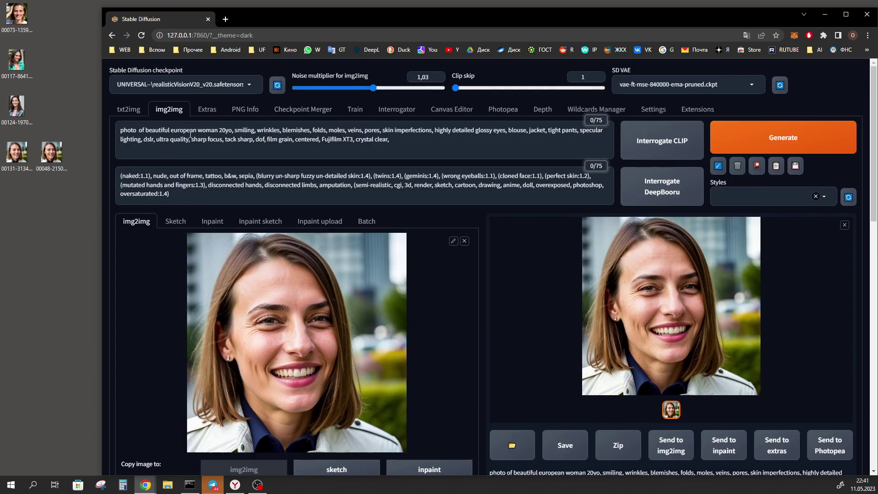
{"action": "scroll", "coordinate": [221, 247], "scroll_direction": "down", "scroll_amount": 7}
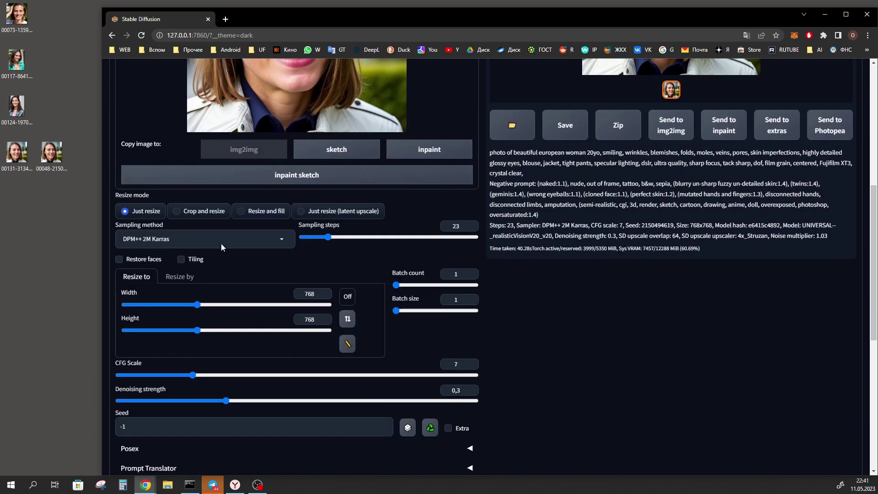
{"action": "left_click", "coordinate": [234, 244]}
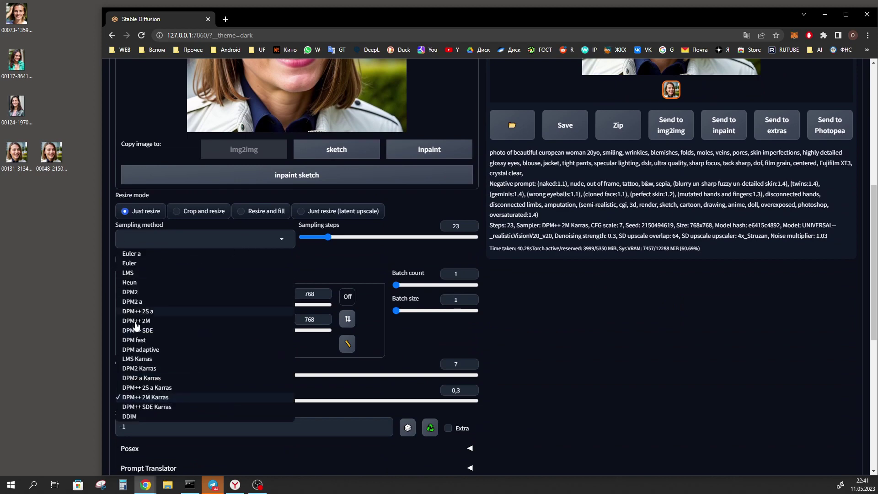
{"action": "left_click", "coordinate": [138, 287]}
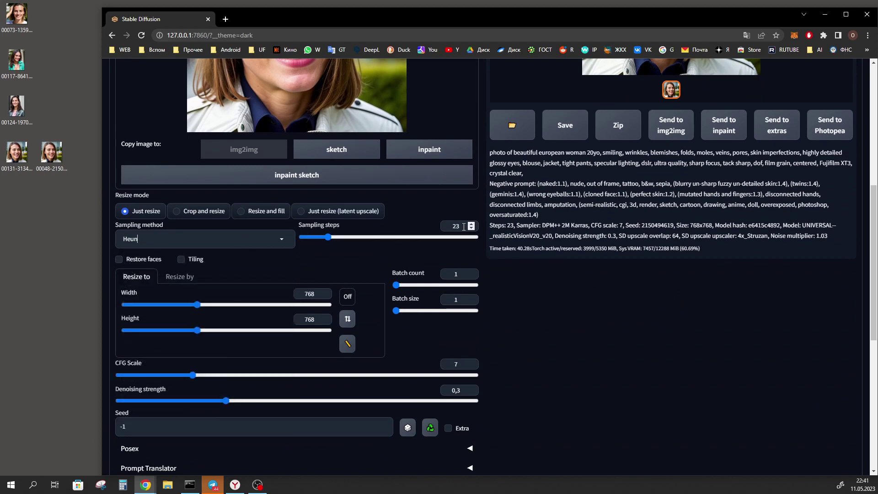
{"action": "left_click_drag", "start_coordinate": [461, 228], "coordinate": [444, 228]}
{"action": "type", "text": "30"}
{"action": "scroll", "coordinate": [444, 227], "scroll_direction": "down", "scroll_amount": 2}
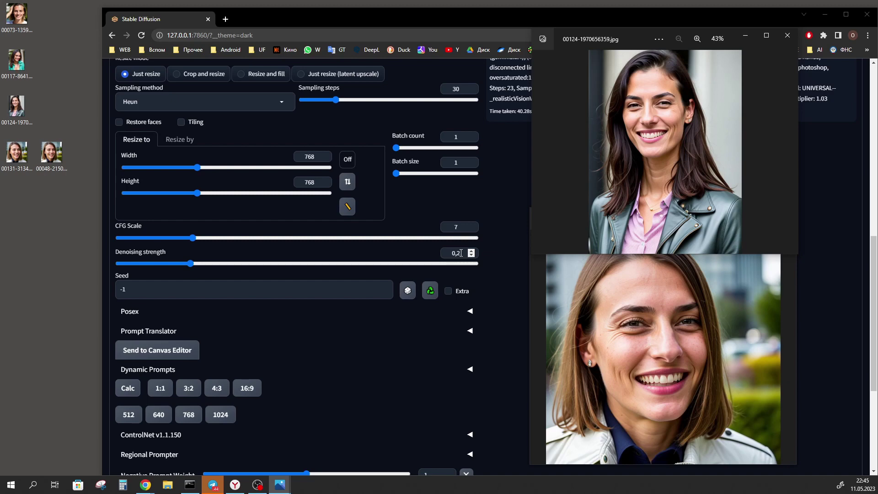
Expand ControlNet and load the desktop image 00131-3134... as the single image of ControlNet Unit 0.
{"action": "left_click", "coordinate": [522, 276]}
{"action": "scroll", "coordinate": [523, 276], "scroll_direction": "down", "scroll_amount": 4}
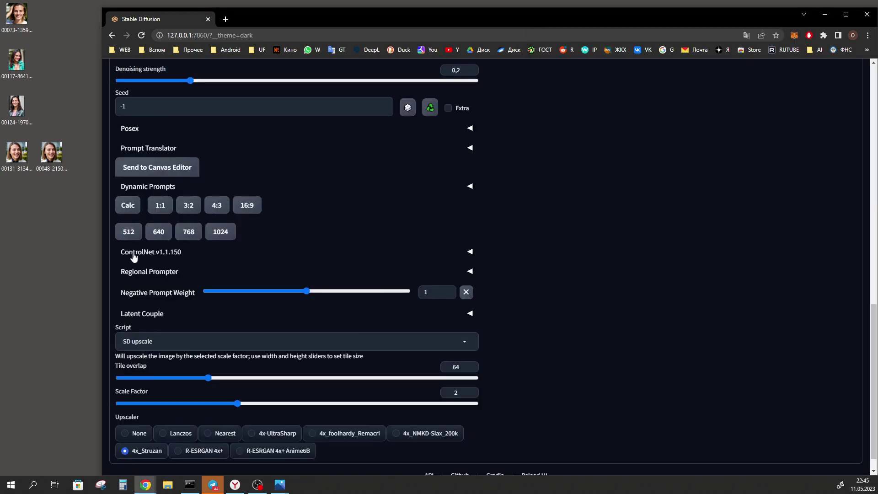
{"action": "left_click", "coordinate": [151, 257]}
{"action": "left_click_drag", "start_coordinate": [17, 153], "coordinate": [274, 357]}
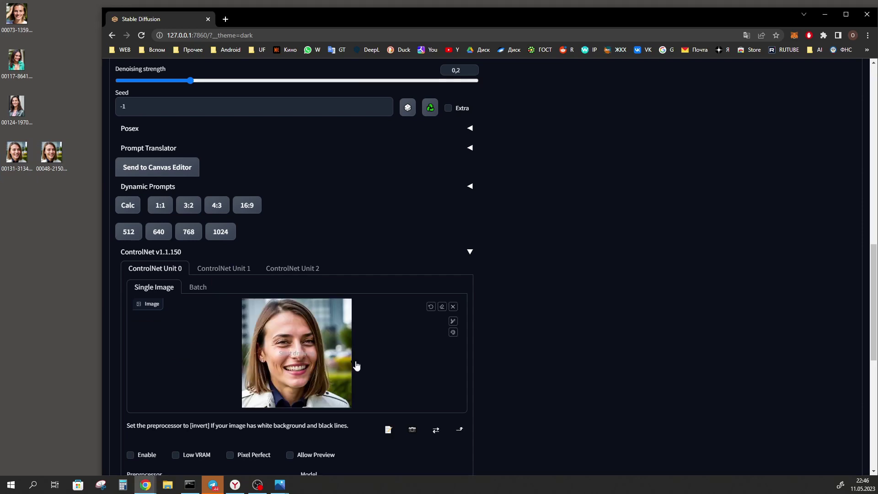
Enable ControlNet Unit 0 with Pixel Perfect on and tile_resample as the preprocessor.
{"action": "scroll", "coordinate": [361, 339], "scroll_direction": "down", "scroll_amount": 1}
{"action": "scroll", "coordinate": [361, 332], "scroll_direction": "down", "scroll_amount": 5}
{"action": "left_click", "coordinate": [130, 226]}
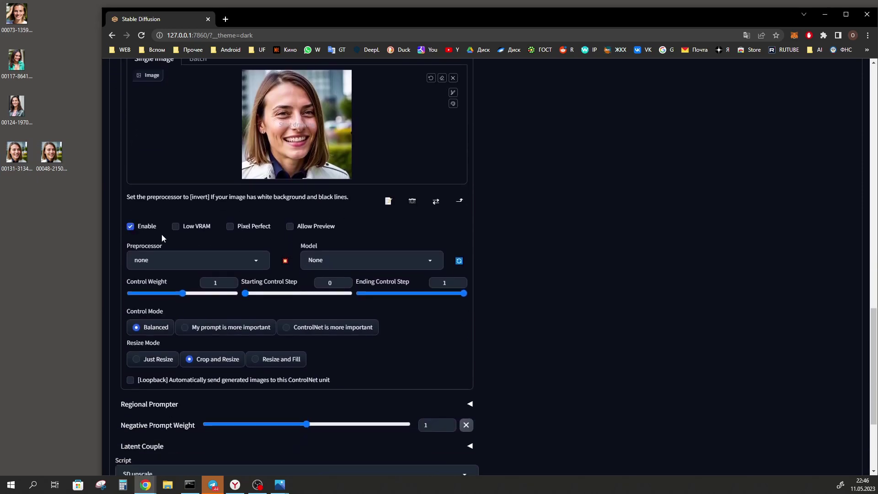
{"action": "left_click", "coordinate": [230, 226]}
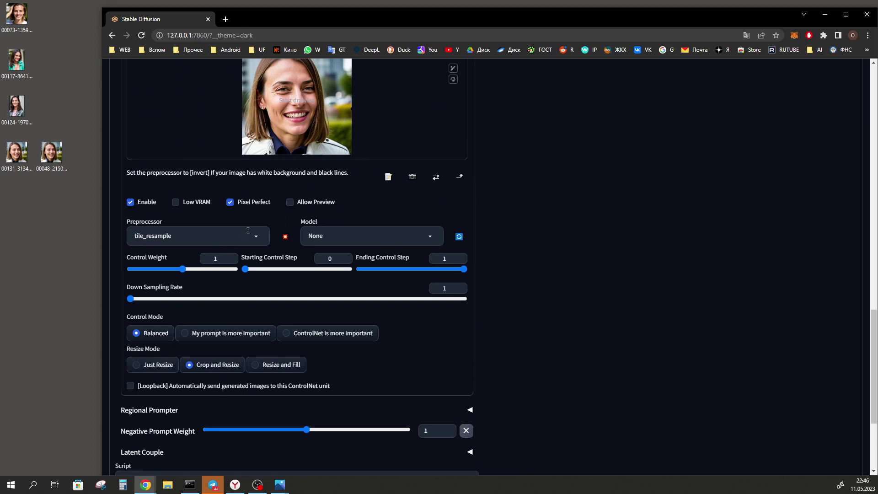
Set the ControlNet model to control_v11f1e_sd15_tile [a371b31b] and the control mode to ControlNet is more important.
{"action": "left_click", "coordinate": [370, 235]}
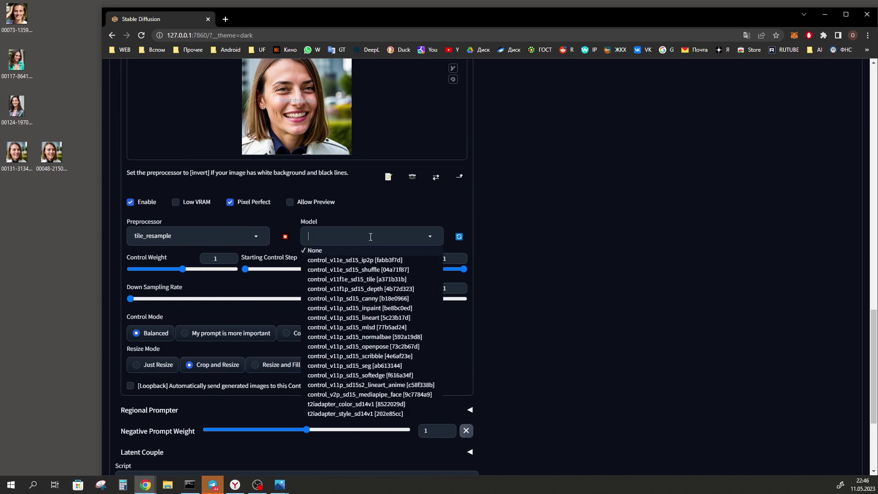
{"action": "left_click", "coordinate": [386, 279]}
{"action": "left_click", "coordinate": [320, 333]}
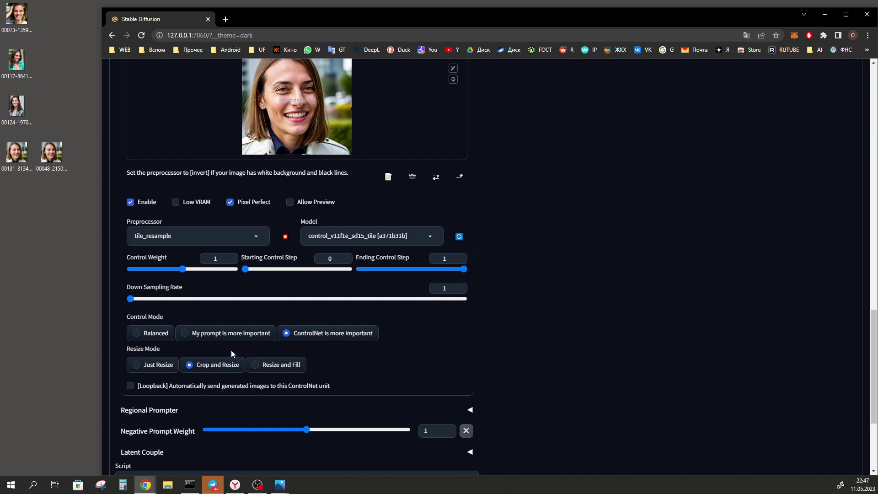
Change the img2img script from SD upscale to Ultimate SD upscale.
{"action": "scroll", "coordinate": [327, 355], "scroll_direction": "down", "scroll_amount": 4}
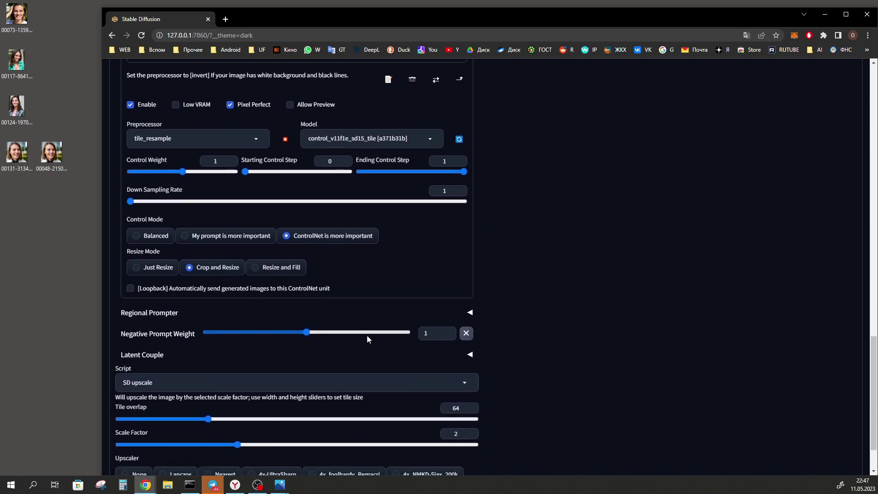
{"action": "left_click", "coordinate": [244, 322]}
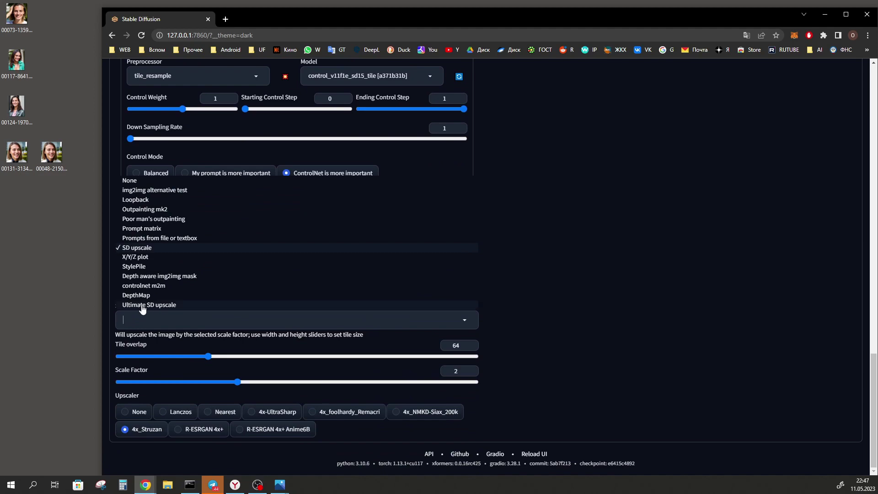
{"action": "left_click", "coordinate": [143, 305]}
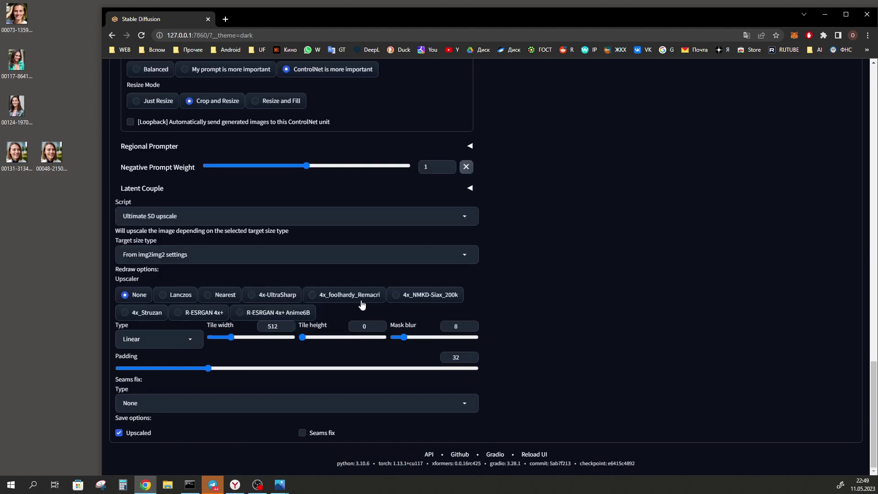
Load the available extensions, search them for "ultimate" and look over the list of installed extensions.
{"action": "scroll", "coordinate": [487, 316], "scroll_direction": "up", "scroll_amount": 20}
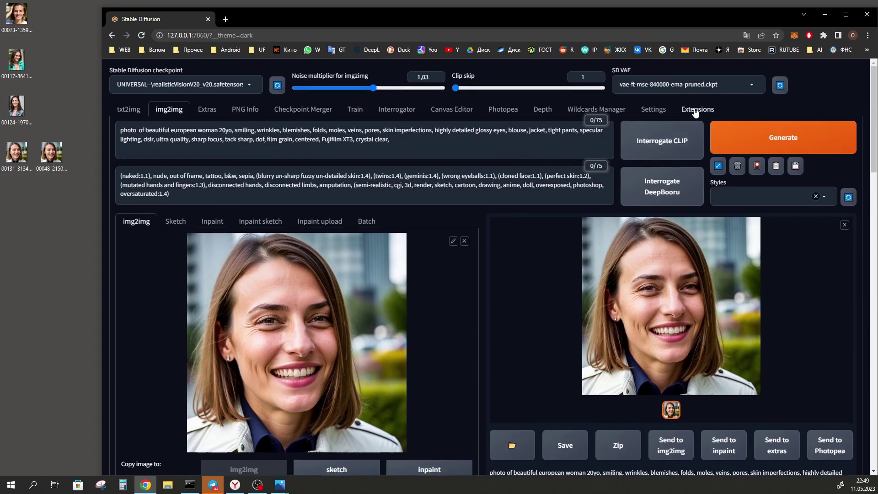
{"action": "left_click", "coordinate": [696, 110]}
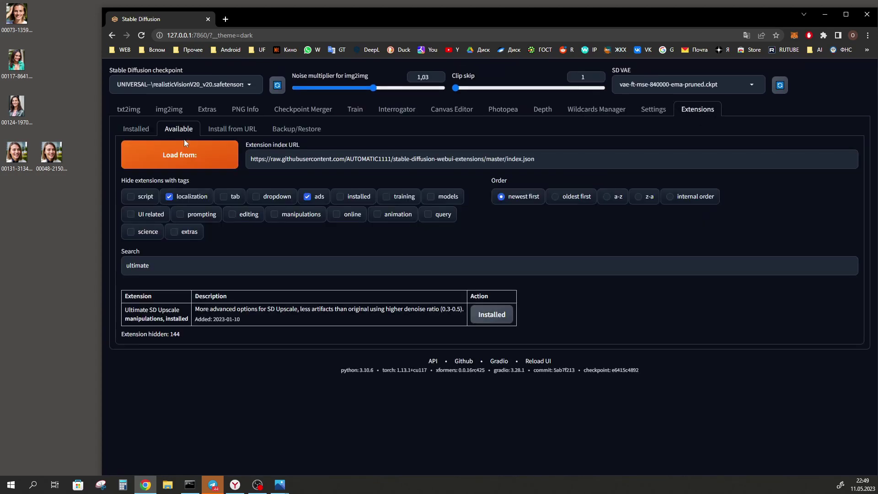
{"action": "left_click", "coordinate": [186, 155]}
{"action": "right_click", "coordinate": [166, 264]}
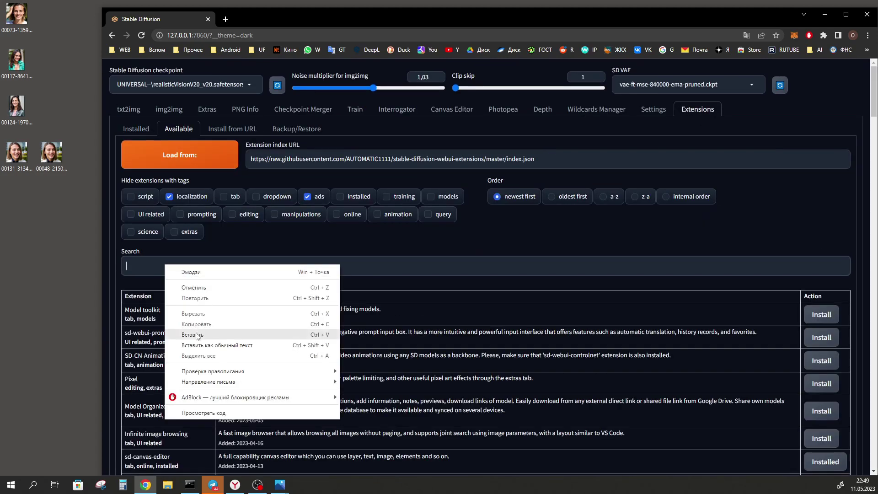
{"action": "left_click", "coordinate": [202, 333]}
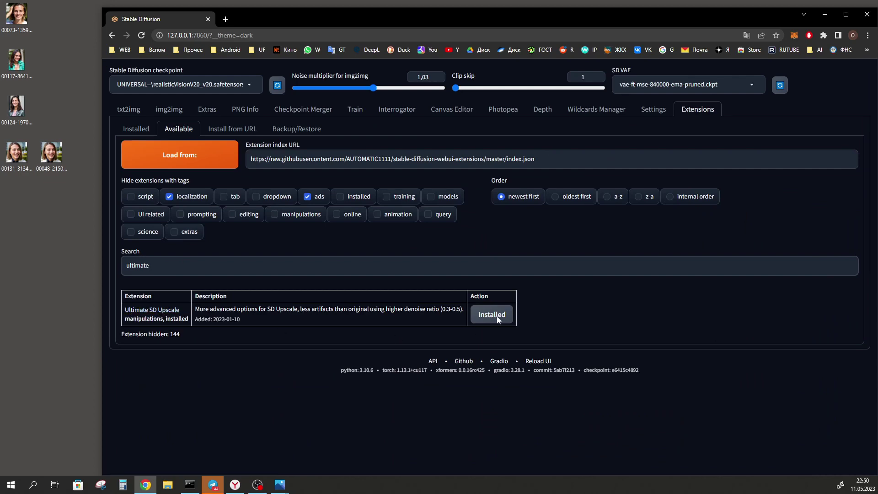
{"action": "left_click", "coordinate": [136, 129]}
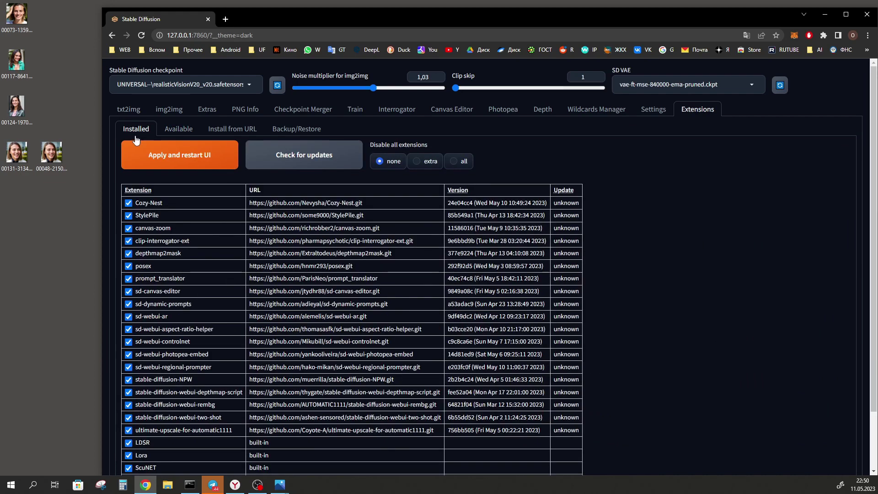
{"action": "left_click", "coordinate": [184, 162]}
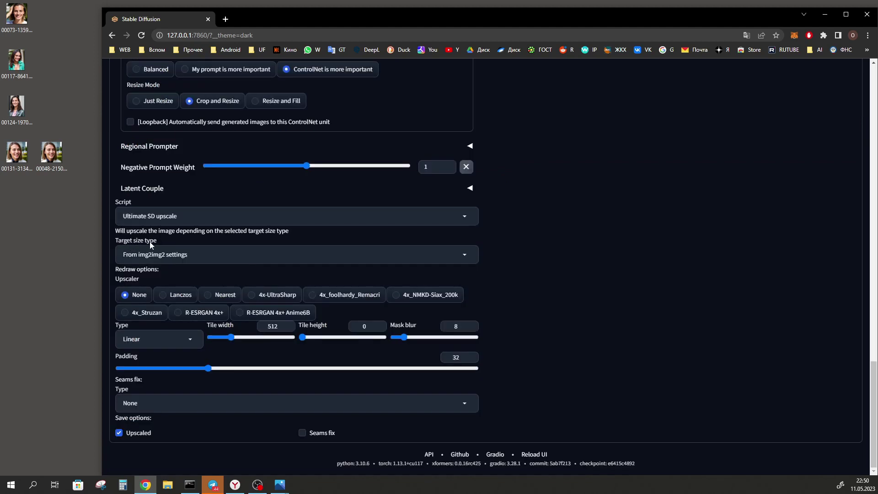
Set Ultimate SD upscale to Scale from image size at scale 2, with the 4x_Struzan upscaler and tile width 768.
{"action": "left_click", "coordinate": [170, 255]}
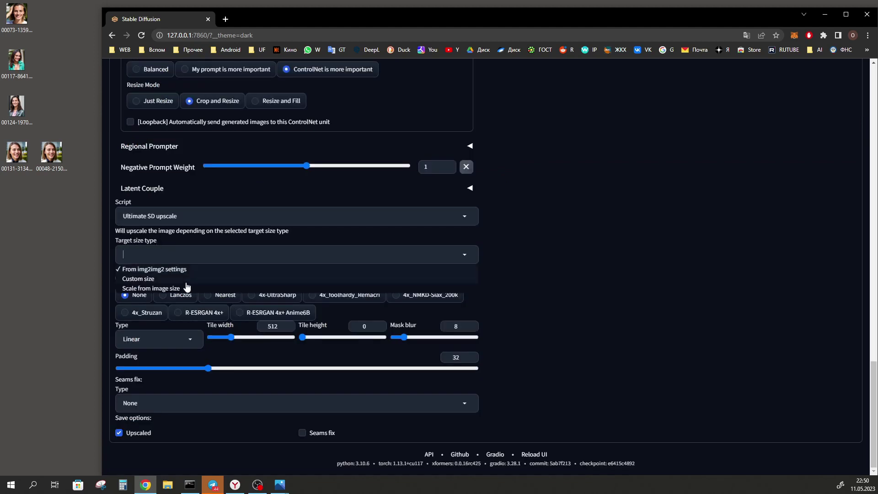
{"action": "left_click", "coordinate": [137, 289]}
{"action": "double_click", "coordinate": [458, 241]}
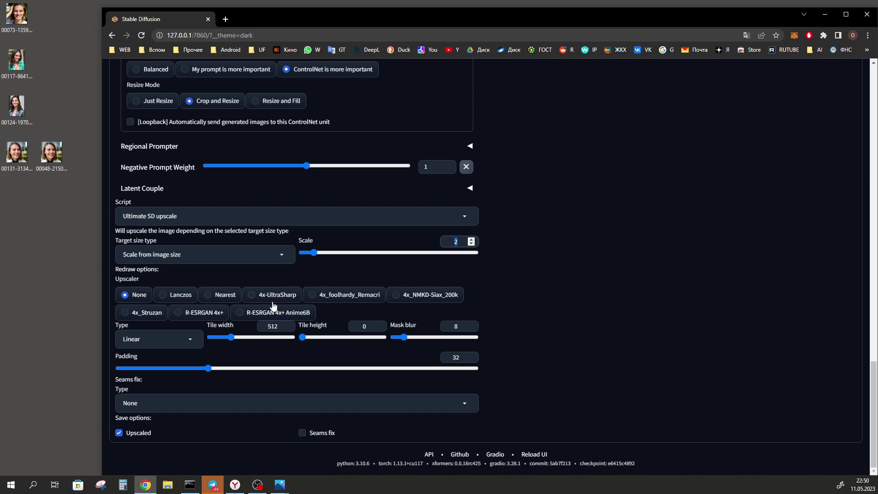
{"action": "left_click", "coordinate": [144, 313]}
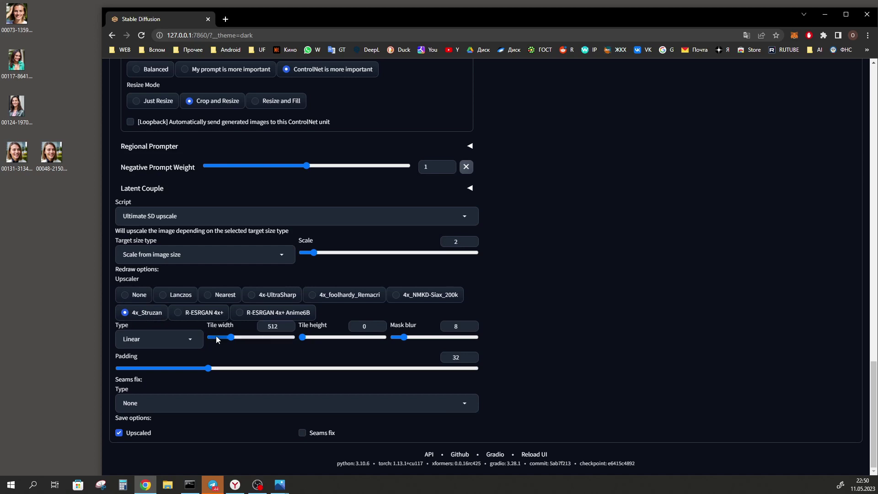
{"action": "left_click_drag", "start_coordinate": [267, 328], "coordinate": [294, 327]}
{"action": "type", "text": "768"}
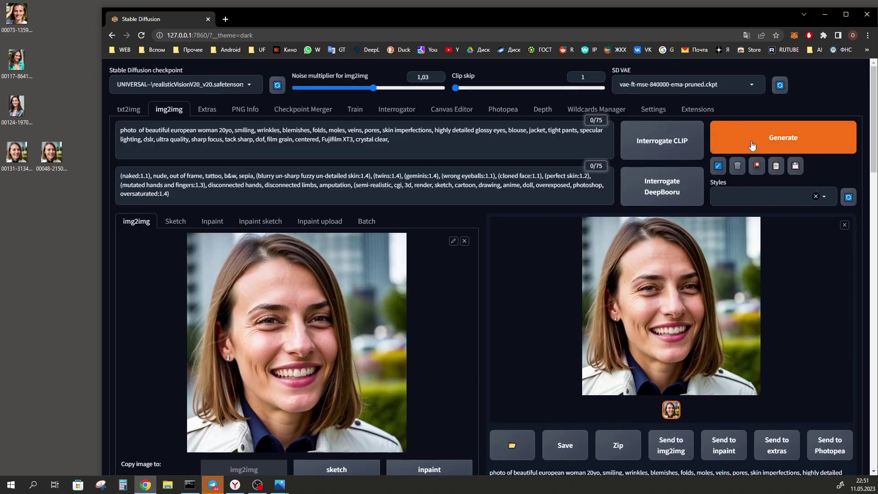
Generate the upscaled portrait and compare 00051-1568361299.jpg with 00048-2150494619.jpg side by side in the image viewer.
{"action": "left_click", "coordinate": [753, 145]}
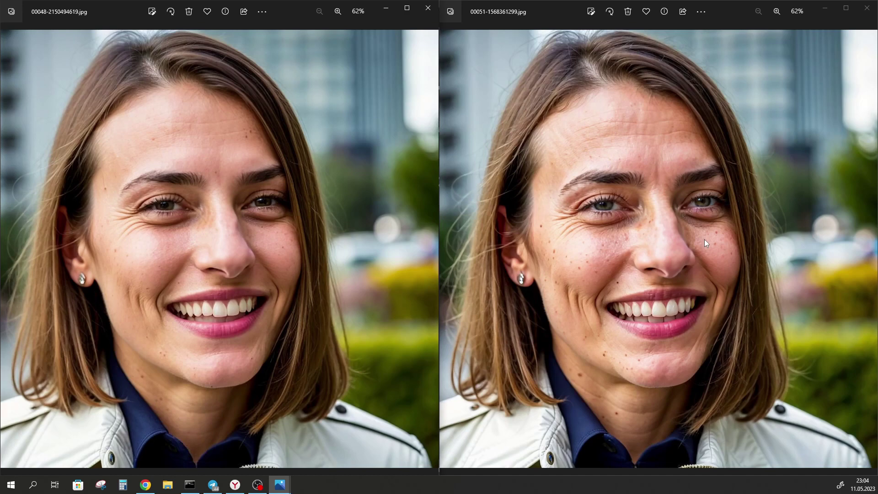
{"action": "scroll", "coordinate": [705, 240], "scroll_direction": "up", "scroll_amount": 3}
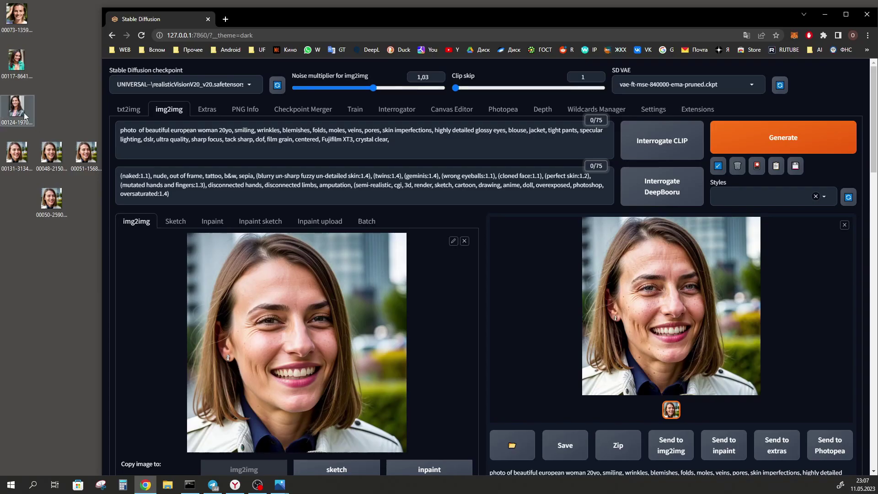
Load the desktop image 00124-1970... as both the img2img source and the ControlNet Unit 0 image.
{"action": "left_click", "coordinate": [25, 117]}
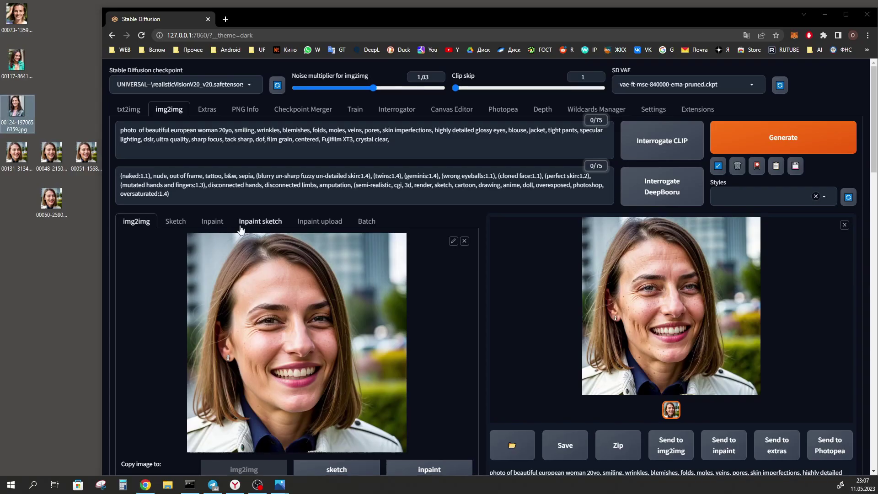
{"action": "scroll", "coordinate": [261, 221], "scroll_direction": "down", "scroll_amount": 1}
{"action": "left_click_drag", "start_coordinate": [28, 99], "coordinate": [293, 283]}
{"action": "scroll", "coordinate": [413, 311], "scroll_direction": "down", "scroll_amount": 20}
{"action": "left_click_drag", "start_coordinate": [16, 106], "coordinate": [296, 263]}
{"action": "scroll", "coordinate": [398, 137], "scroll_direction": "up", "scroll_amount": 20}
Replace the positive prompt with the copied "photo (mid body) of beautiful european woman 20yo" prompt.
{"action": "left_click_drag", "start_coordinate": [391, 139], "coordinate": [115, 132]}
{"action": "right_click", "coordinate": [146, 131]}
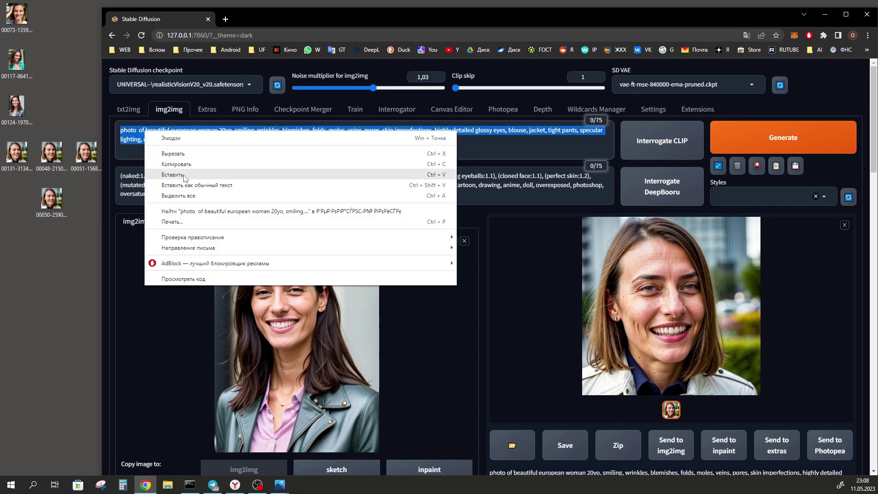
{"action": "left_click", "coordinate": [186, 176]}
Set the output size to a 4:3 ratio and swap it to 768 wide by 1024 high.
{"action": "scroll", "coordinate": [128, 120], "scroll_direction": "down", "scroll_amount": 10}
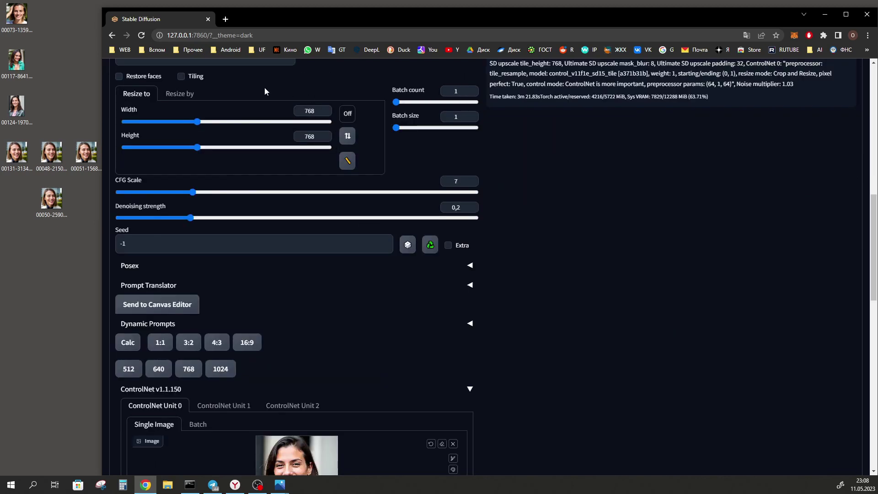
{"action": "left_click", "coordinate": [218, 343]}
{"action": "left_click", "coordinate": [347, 136]}
Review the upscale and ControlNet settings, and set the denoising strength to 0,3.
{"action": "scroll", "coordinate": [512, 274], "scroll_direction": "down", "scroll_amount": 15}
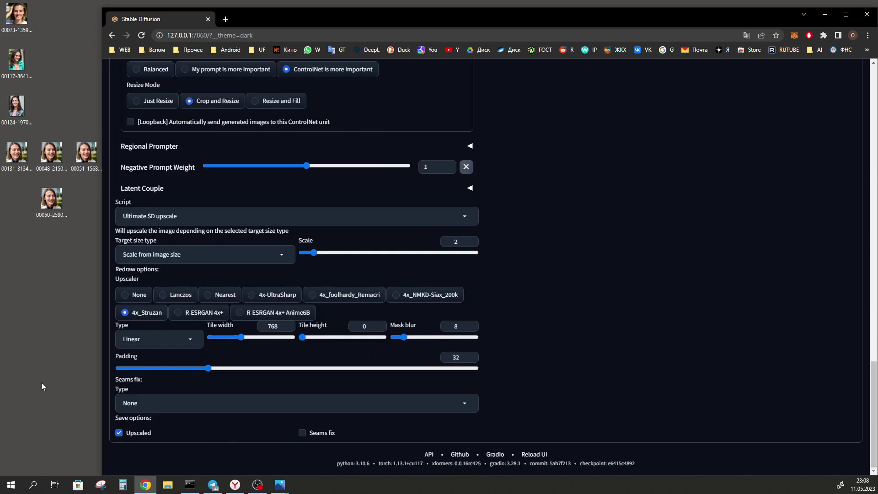
{"action": "scroll", "coordinate": [462, 377], "scroll_direction": "up", "scroll_amount": 7}
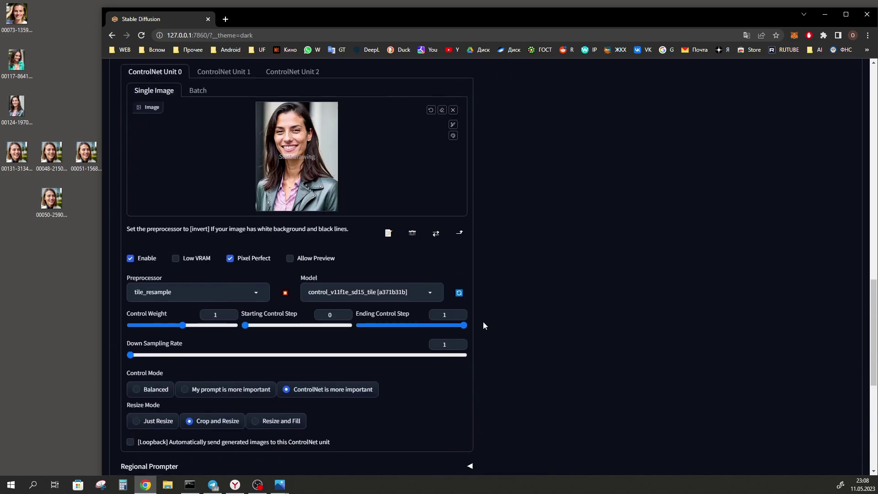
{"action": "scroll", "coordinate": [482, 325], "scroll_direction": "up", "scroll_amount": 10}
{"action": "left_click", "coordinate": [457, 330]}
{"action": "type", "text": "3"}
{"action": "scroll", "coordinate": [534, 358], "scroll_direction": "up", "scroll_amount": 2}
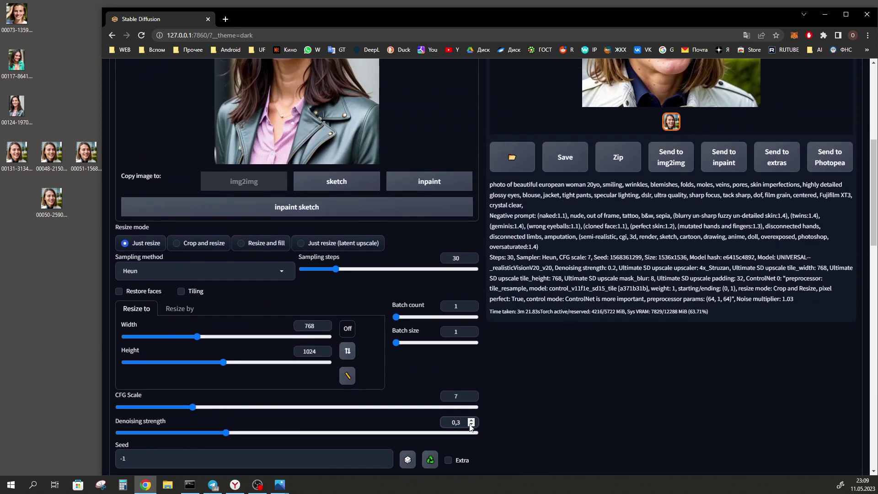
Generate the upscaled image of the woman in the leather jacket.
{"action": "scroll", "coordinate": [547, 407], "scroll_direction": "up", "scroll_amount": 6}
{"action": "scroll", "coordinate": [561, 404], "scroll_direction": "down", "scroll_amount": 7}
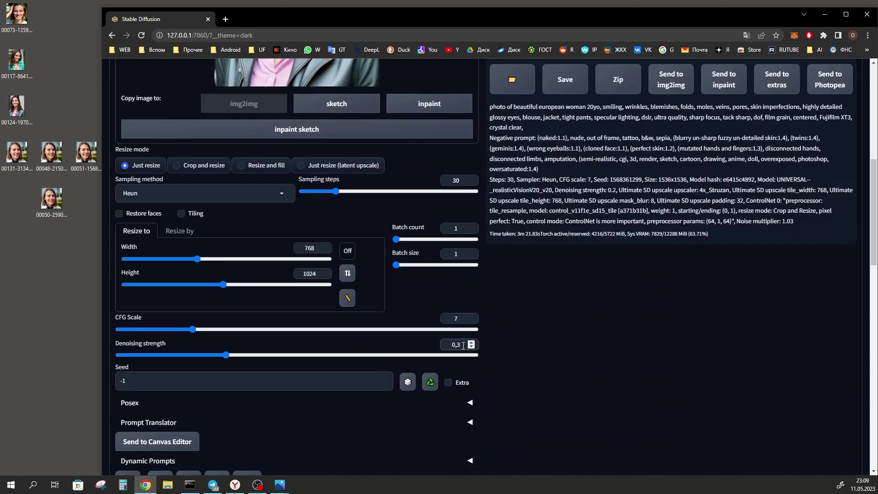
{"action": "key", "text": "ctrl+Return"}
{"action": "scroll", "coordinate": [520, 345], "scroll_direction": "up", "scroll_amount": 8}
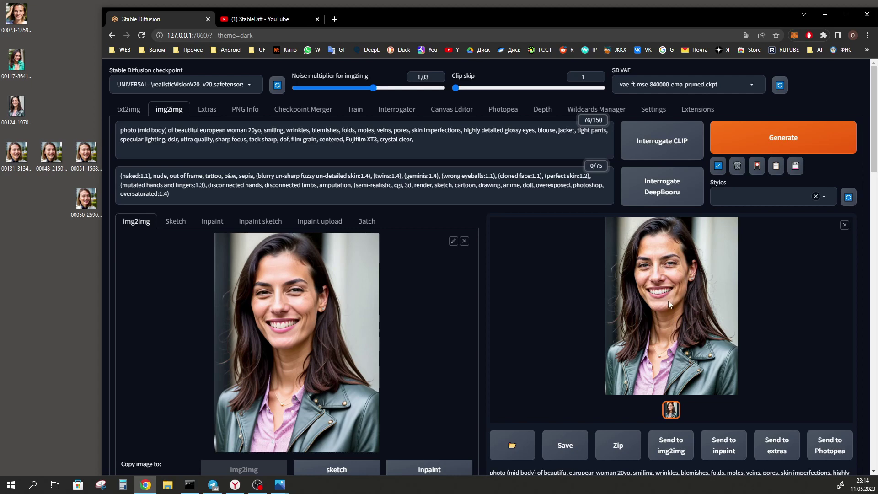
Inspect the generated portrait enlarged and look at 00051-1568361299.jpg in the image viewer, closing the viewer when done.
{"action": "left_click", "coordinate": [668, 301]}
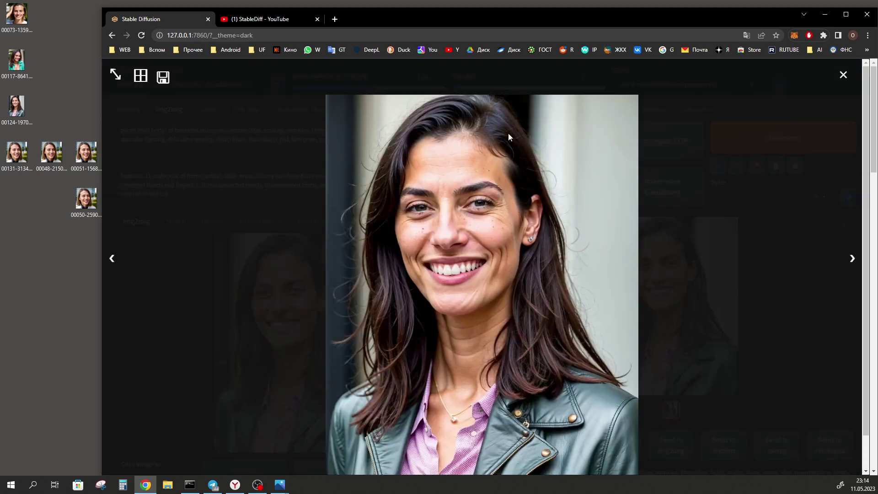
{"action": "key", "text": "alt+Tab"}
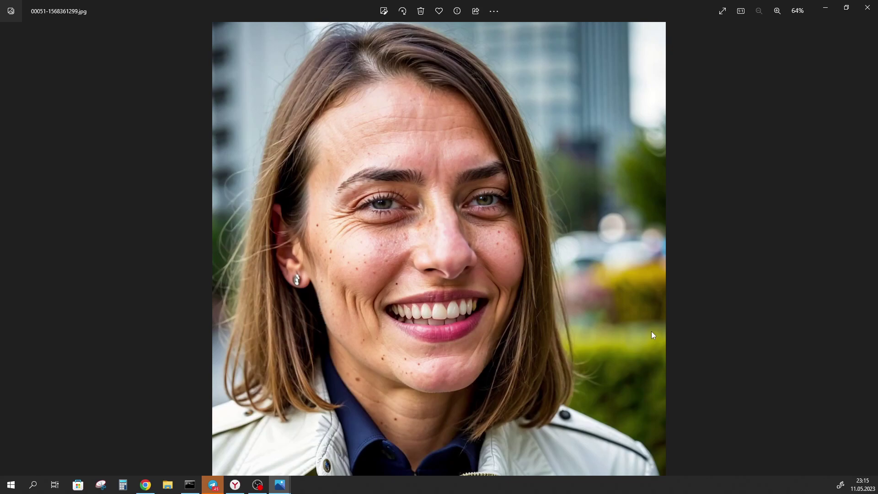
{"action": "key", "text": "alt+F4"}
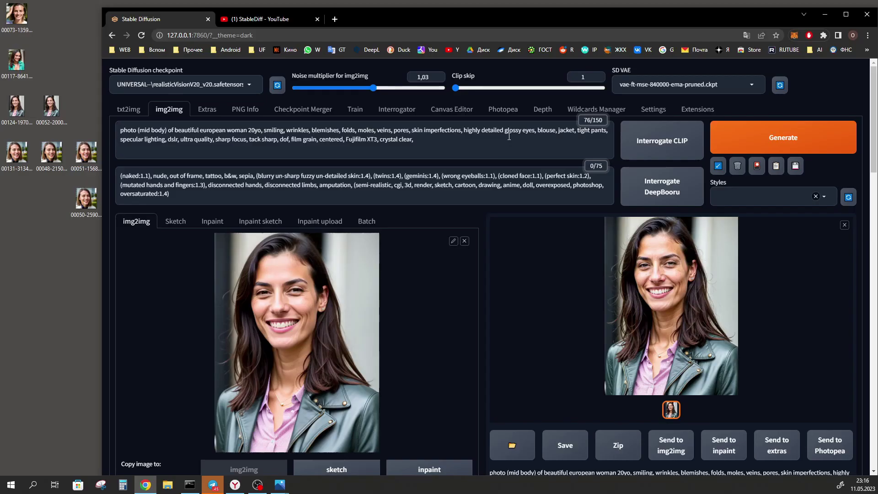
Open the embedded Photopea editor and view the StableDiff channel's videos on YouTube before returning to the editor.
{"action": "left_click", "coordinate": [507, 113]}
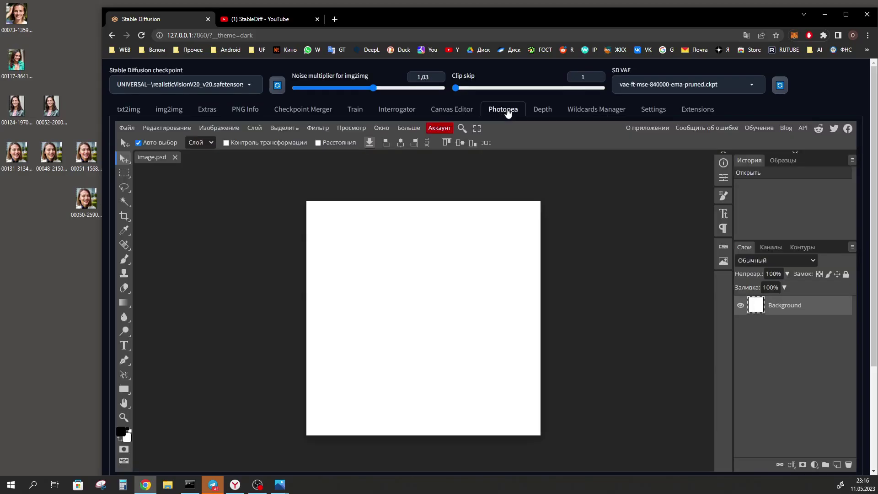
{"action": "left_click", "coordinate": [269, 20]}
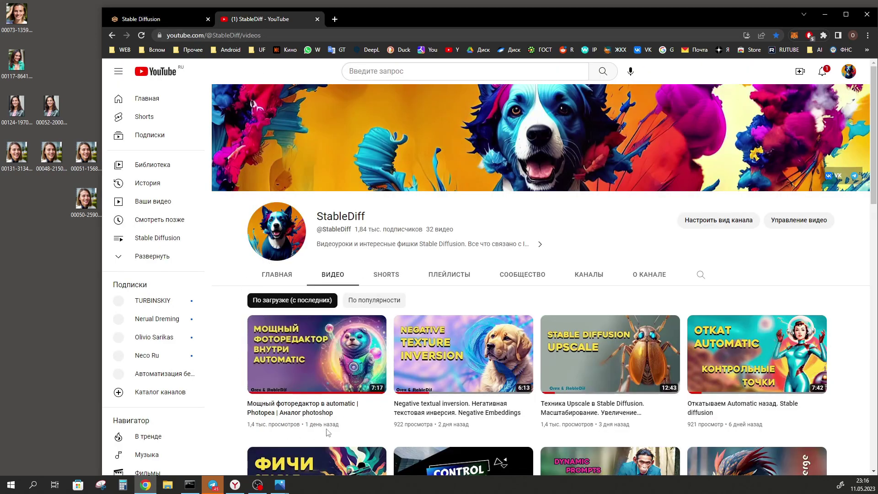
{"action": "key", "text": "ctrl+Tab"}
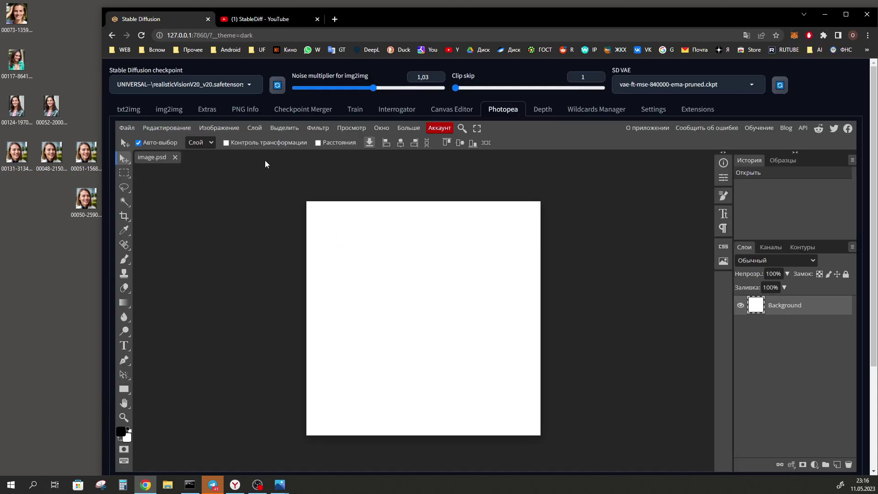
{"action": "left_click", "coordinate": [175, 157]}
{"action": "left_click_drag", "start_coordinate": [86, 158], "coordinate": [329, 264]}
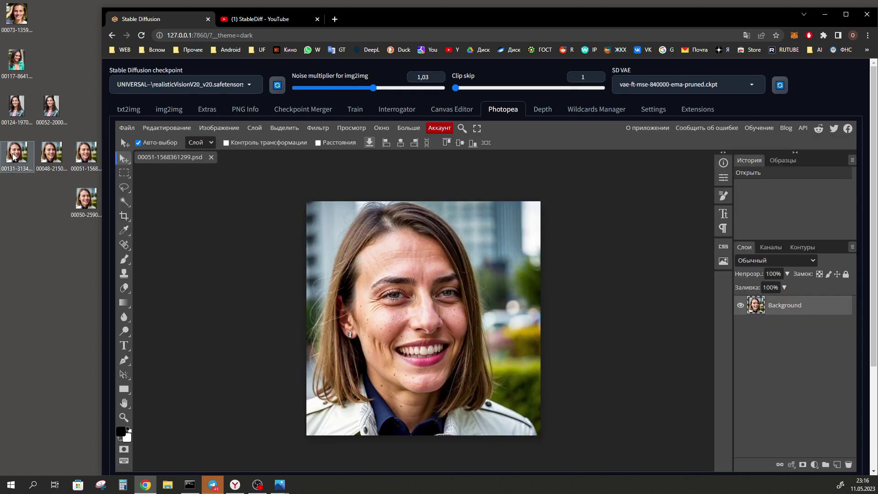
{"action": "left_click_drag", "start_coordinate": [14, 157], "coordinate": [375, 302]}
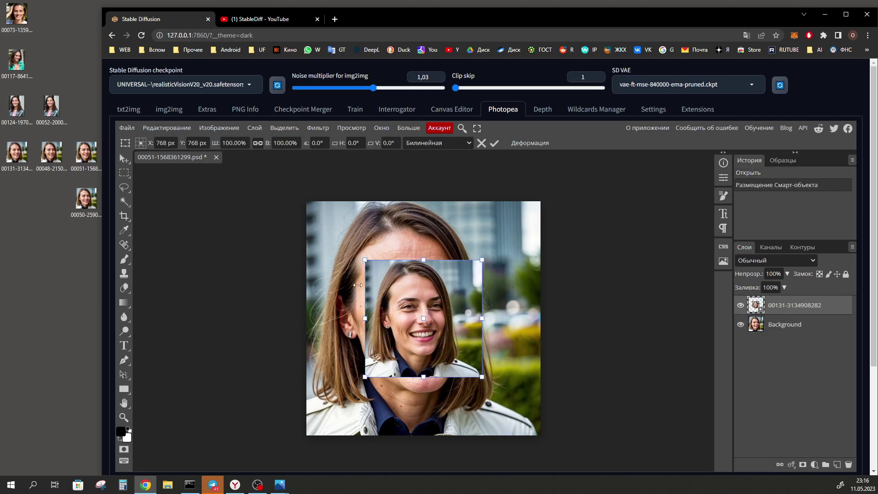
{"action": "left_click", "coordinate": [280, 143]}
{"action": "double_click", "coordinate": [281, 145]}
{"action": "type", "text": "200"}
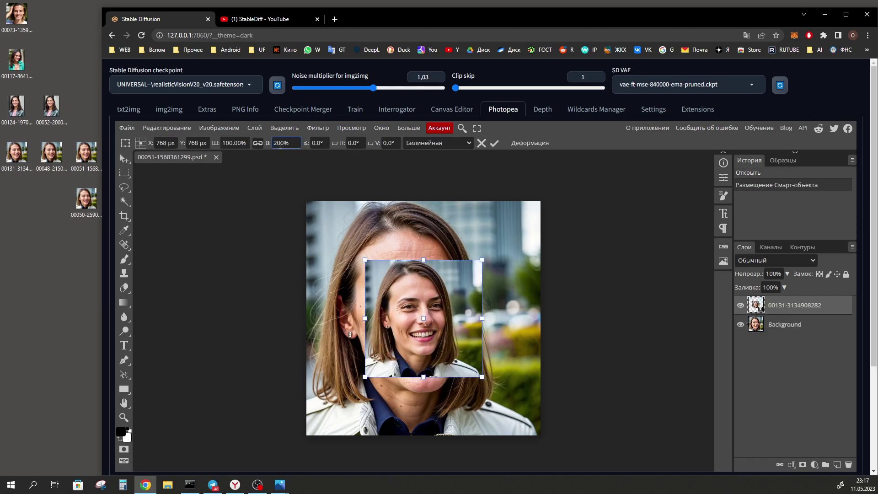
{"action": "key", "text": "Return"}
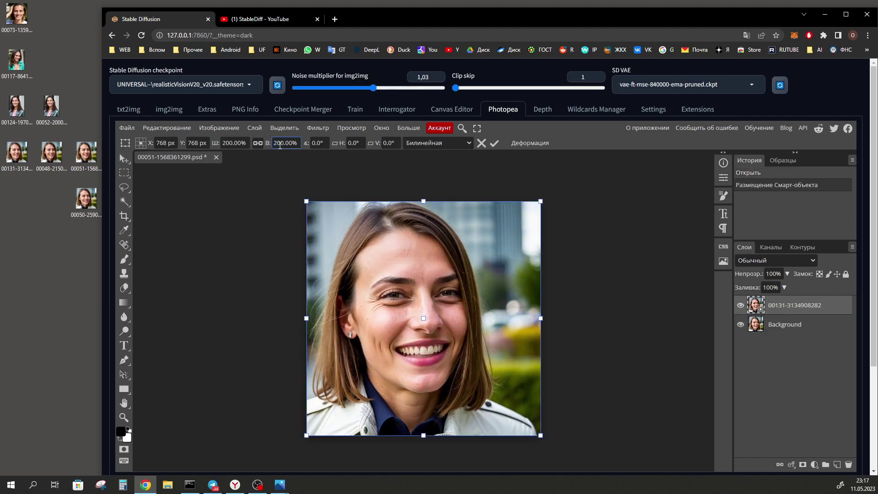
{"action": "key", "text": "Return"}
{"action": "left_click_drag", "start_coordinate": [789, 307], "coordinate": [791, 339]}
{"action": "left_click", "coordinate": [762, 311]}
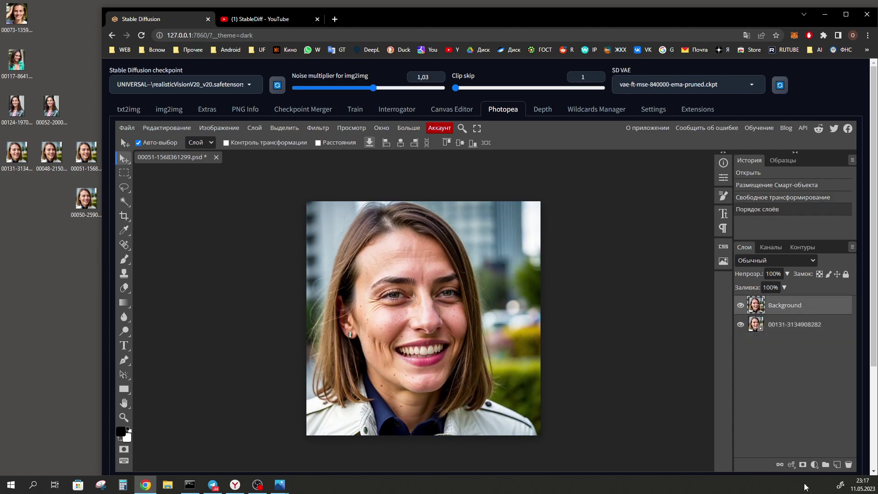
{"action": "left_click", "coordinate": [803, 465]}
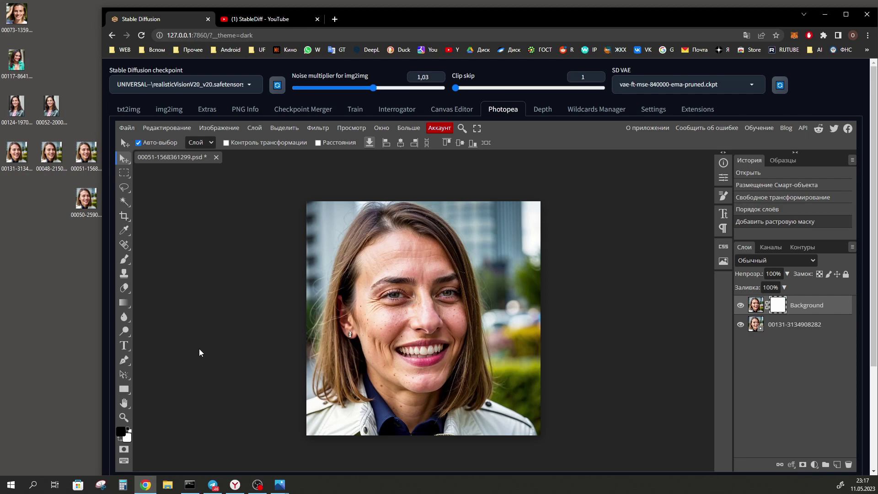
Set up the Brush tool for retouching the face on the mask, adjusting its size and setting its opacity to 60%.
{"action": "key", "text": "b"}
{"action": "left_click", "coordinate": [428, 294]}
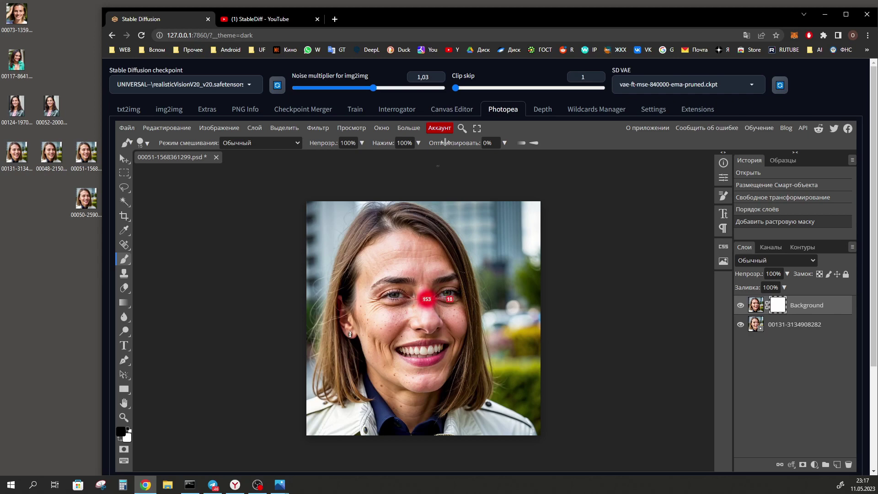
{"action": "left_click_drag", "start_coordinate": [446, 317], "coordinate": [449, 319]}
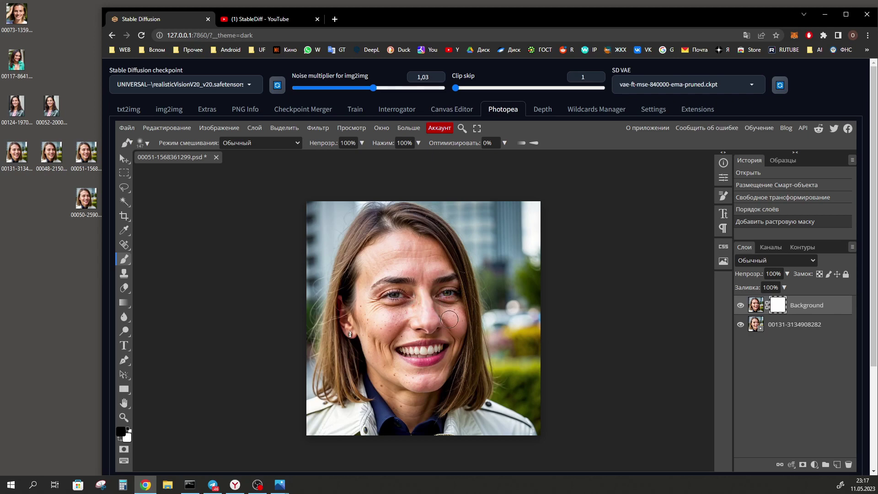
{"action": "scroll", "coordinate": [449, 319], "scroll_direction": "up", "scroll_amount": 5}
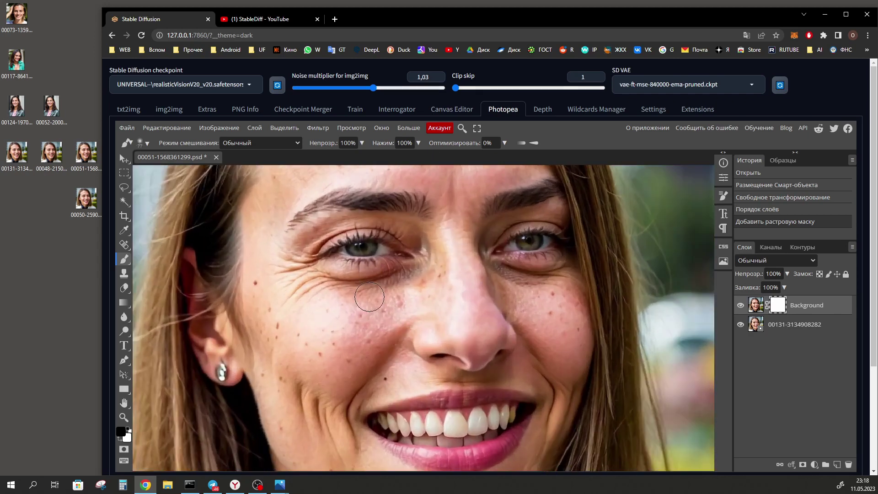
{"action": "mouse_move", "coordinate": [365, 300]}
{"action": "left_mouse_down"}
{"action": "mouse_move", "coordinate": [375, 307]}
{"action": "mouse_move", "coordinate": [351, 319]}
{"action": "mouse_move", "coordinate": [376, 310]}
{"action": "left_mouse_up"}
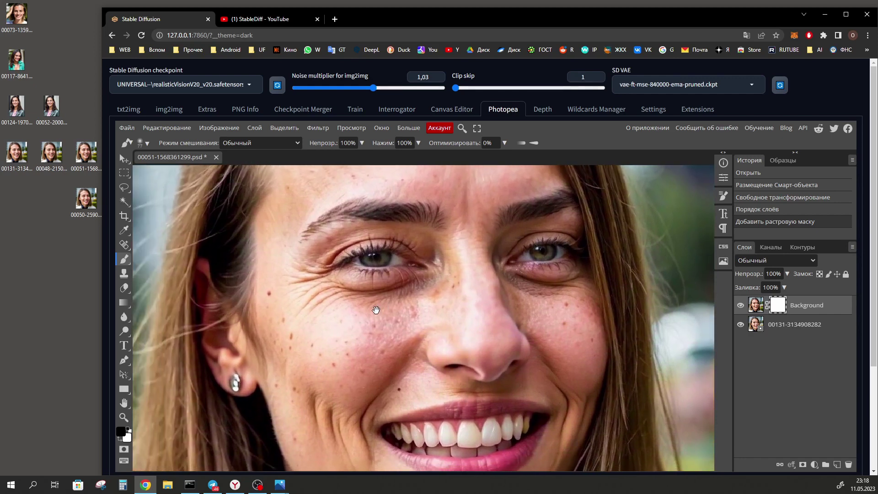
{"action": "scroll", "coordinate": [384, 314], "scroll_direction": "down", "scroll_amount": 2}
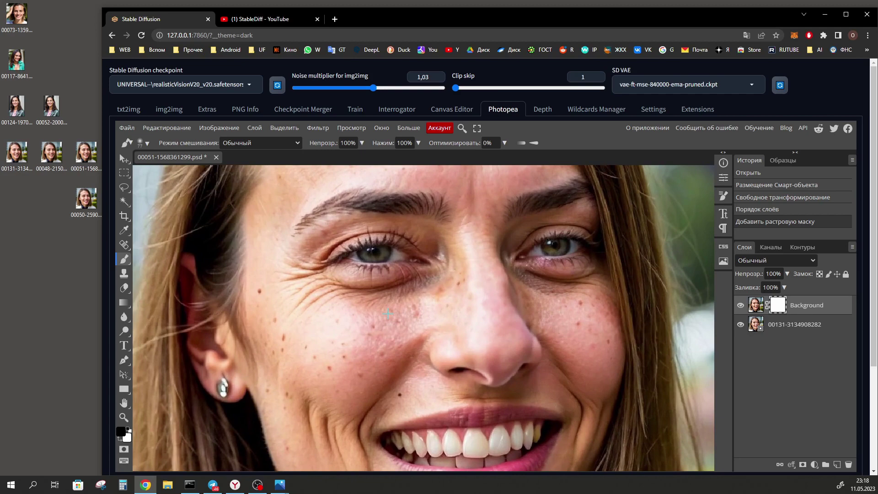
{"action": "scroll", "coordinate": [364, 138], "scroll_direction": "down", "scroll_amount": 1}
{"action": "left_click", "coordinate": [362, 135]}
{"action": "left_click_drag", "start_coordinate": [362, 150], "coordinate": [343, 152]}
Paint black on the Background layer's mask under the eyes and over the cheeks to soften the skin detail.
{"action": "left_click", "coordinate": [363, 290]}
{"action": "left_click", "coordinate": [388, 286]}
{"action": "left_click", "coordinate": [372, 295]}
{"action": "left_click", "coordinate": [320, 292]}
{"action": "left_click", "coordinate": [351, 288]}
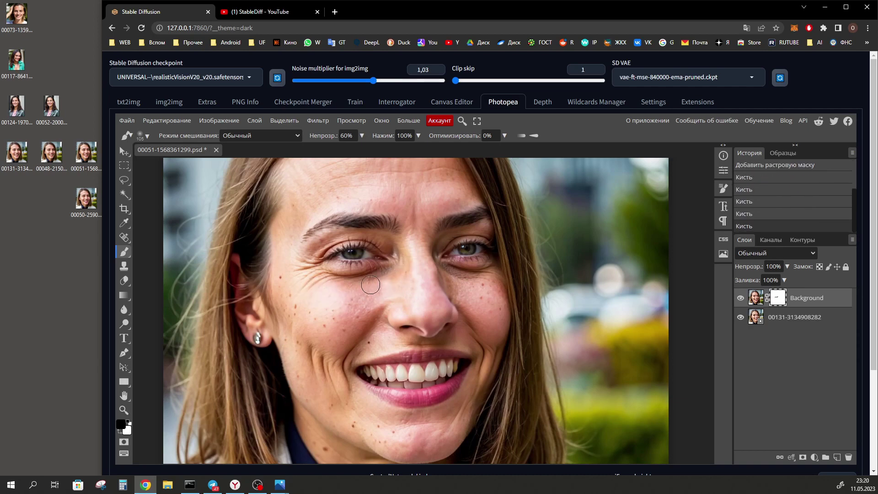
{"action": "left_click", "coordinate": [297, 281]}
{"action": "left_click", "coordinate": [478, 284]}
{"action": "left_click", "coordinate": [326, 364]}
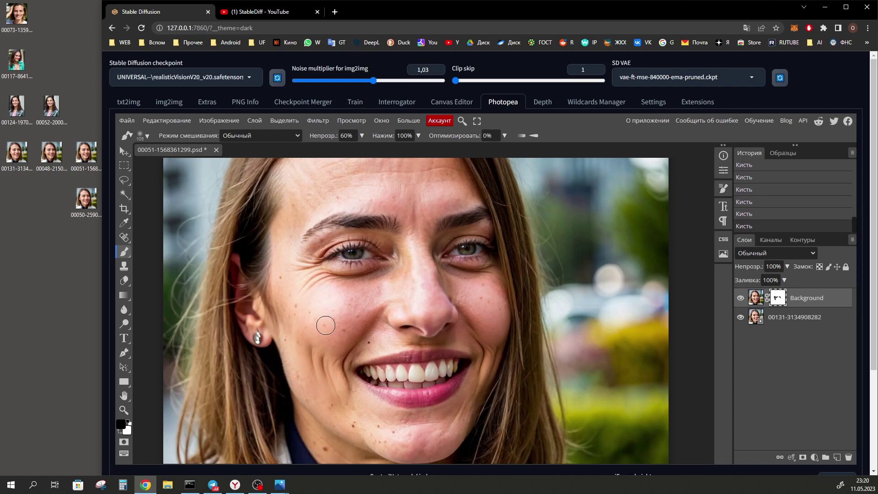
Enlarge the brush and paint the Background layer's mask over the forehead to soften its wrinkles.
{"action": "scroll", "coordinate": [351, 236], "scroll_direction": "up", "scroll_amount": 3}
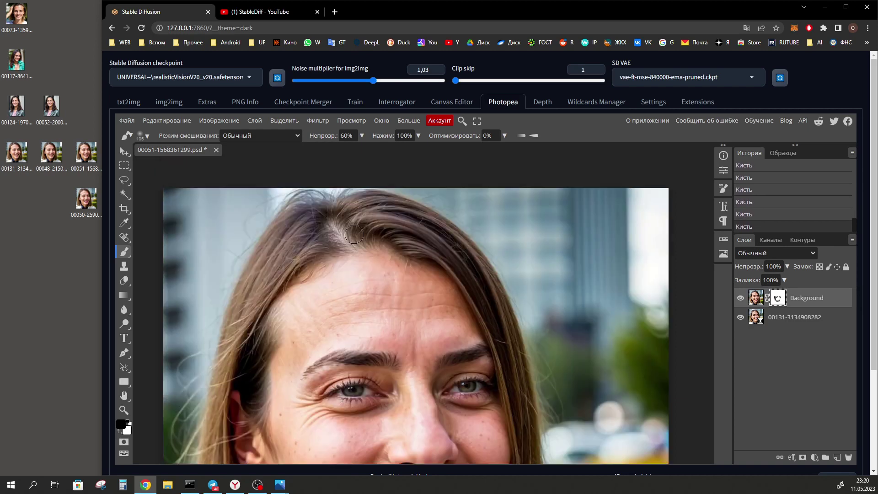
{"action": "scroll", "coordinate": [349, 314], "scroll_direction": "up", "scroll_amount": 1}
{"action": "key", "text": "bracketright"}
{"action": "key", "text": "bracketright"}
{"action": "key", "text": "bracketright"}
{"action": "key", "text": "bracketright"}
{"action": "scroll", "coordinate": [453, 299], "scroll_direction": "down", "scroll_amount": 2}
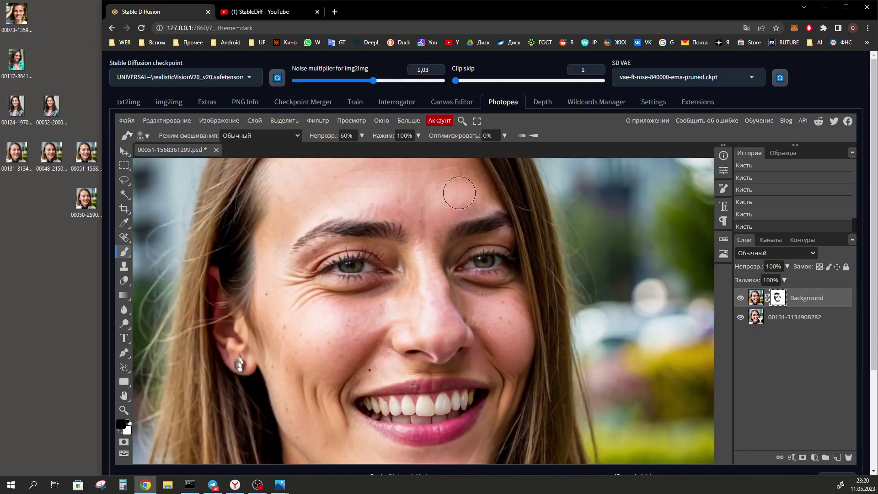
Reduce the brush size and continue painting the Background layer's mask over the lower face.
{"action": "key", "text": "bracketleft"}
{"action": "key", "text": "bracketleft"}
{"action": "key", "text": "bracketleft"}
{"action": "key", "text": "bracketleft"}
{"action": "scroll", "coordinate": [445, 396], "scroll_direction": "down", "scroll_amount": 2}
{"action": "scroll", "coordinate": [353, 375], "scroll_direction": "down", "scroll_amount": 2}
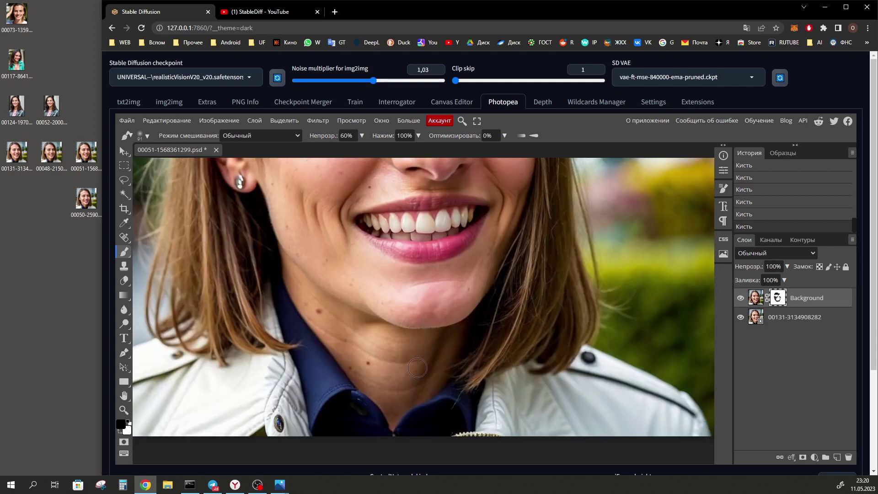
Set the brush opacity to 100%, shrink the brush and mask out the remaining skin spots on the face.
{"action": "key", "text": "0"}
{"action": "scroll", "coordinate": [424, 349], "scroll_direction": "up", "scroll_amount": 2}
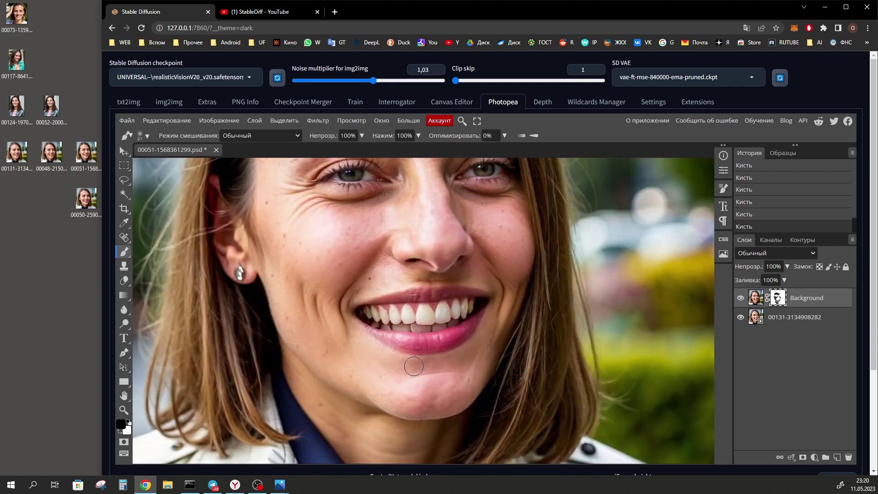
{"action": "key", "text": "bracketleft"}
{"action": "key", "text": "bracketleft"}
{"action": "key", "text": "bracketleft"}
{"action": "key", "text": "bracketleft"}
{"action": "scroll", "coordinate": [458, 300], "scroll_direction": "up", "scroll_amount": 2}
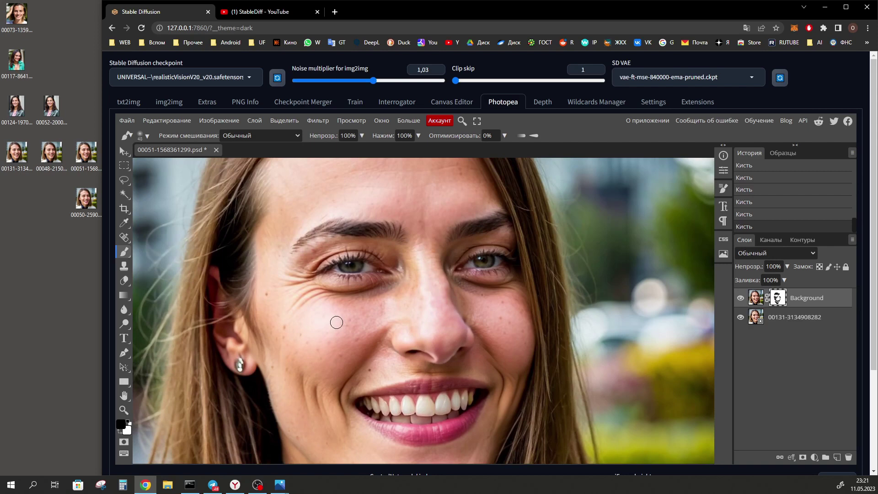
{"action": "left_click", "coordinate": [329, 341]}
{"action": "scroll", "coordinate": [389, 341], "scroll_direction": "up", "scroll_amount": 1}
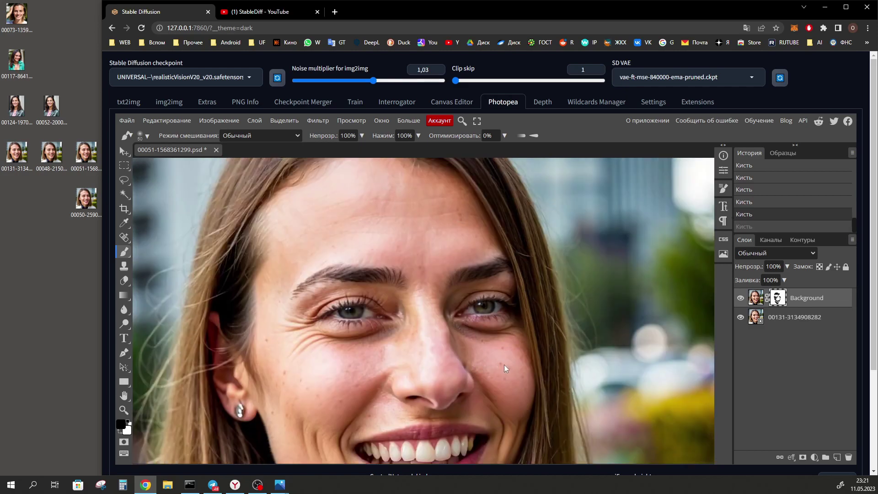
{"action": "scroll", "coordinate": [488, 340], "scroll_direction": "down", "scroll_amount": 1}
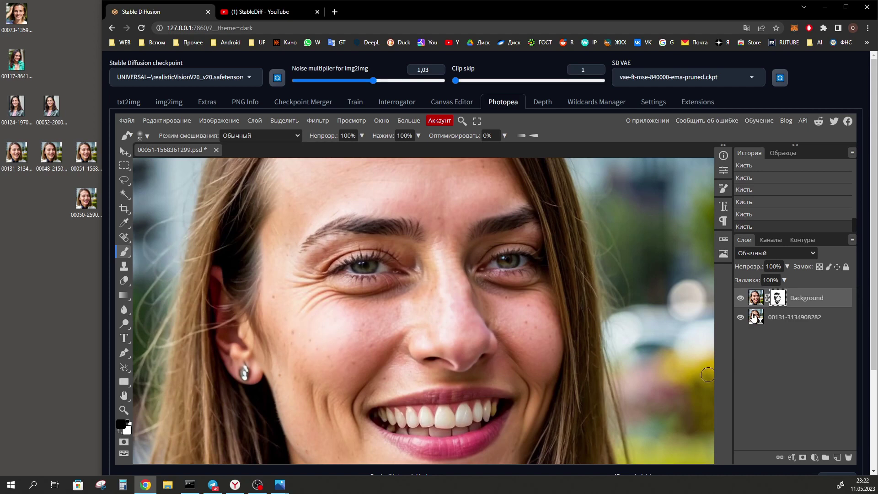
{"action": "left_click", "coordinate": [755, 322]}
{"action": "right_click", "coordinate": [124, 238]}
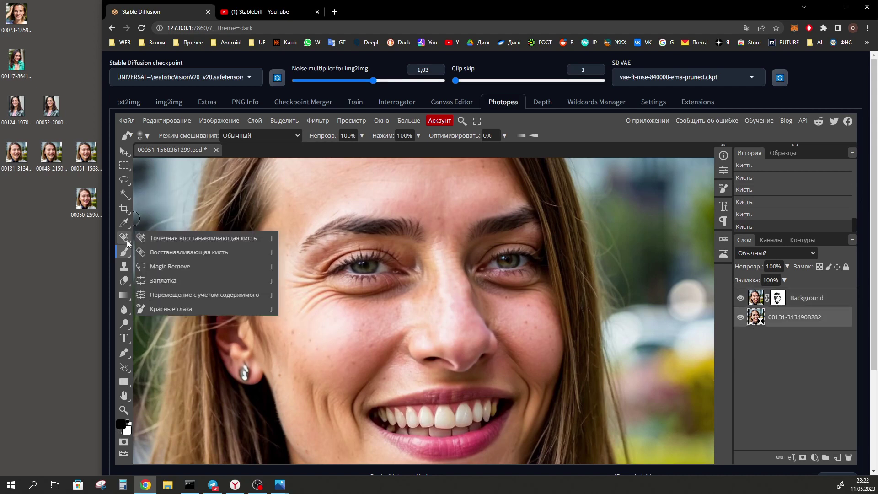
{"action": "left_click", "coordinate": [166, 239]}
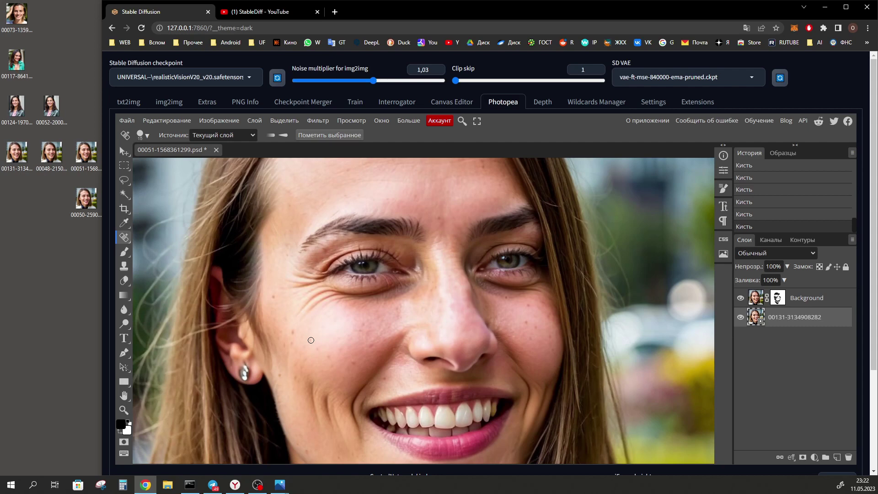
{"action": "key", "text": "bracketright"}
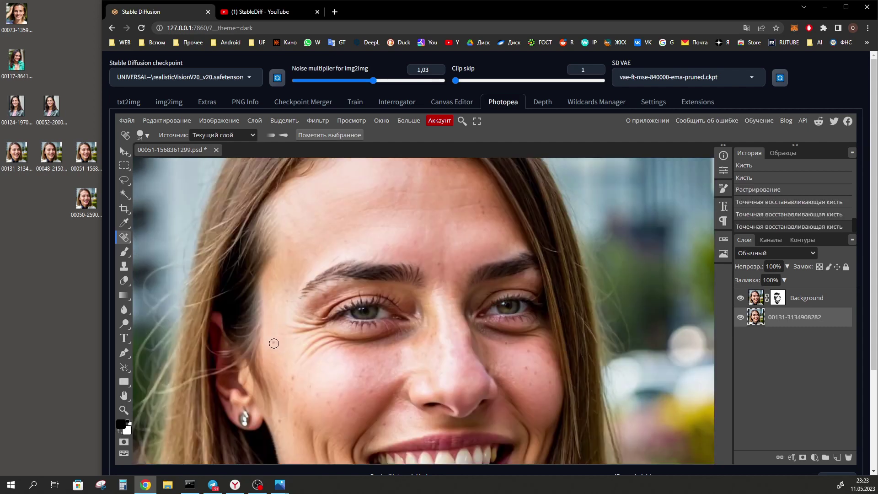
{"action": "left_click", "coordinate": [274, 343]}
{"action": "left_click", "coordinate": [294, 376]}
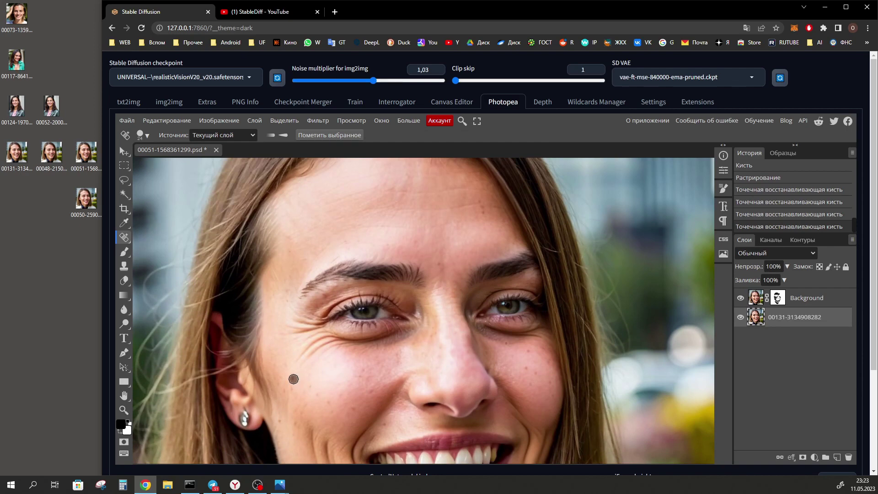
{"action": "left_click", "coordinate": [310, 390]}
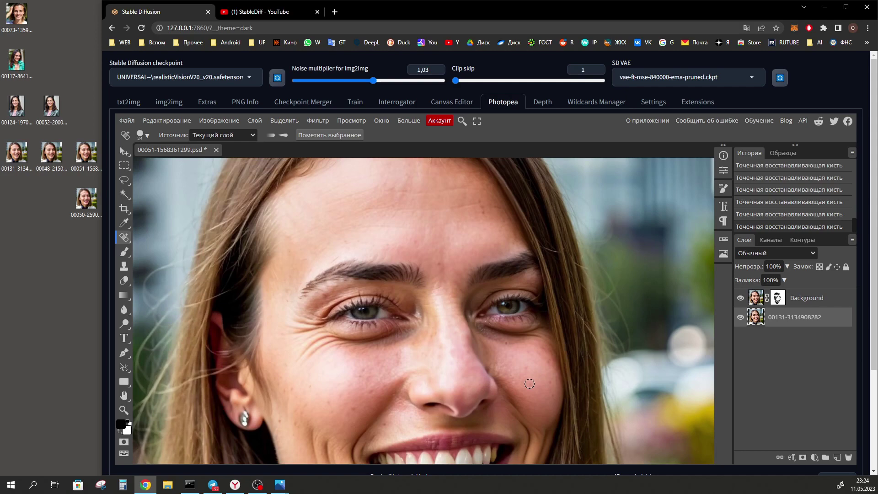
{"action": "scroll", "coordinate": [458, 324], "scroll_direction": "down", "scroll_amount": 4}
{"action": "scroll", "coordinate": [458, 323], "scroll_direction": "down", "scroll_amount": 3}
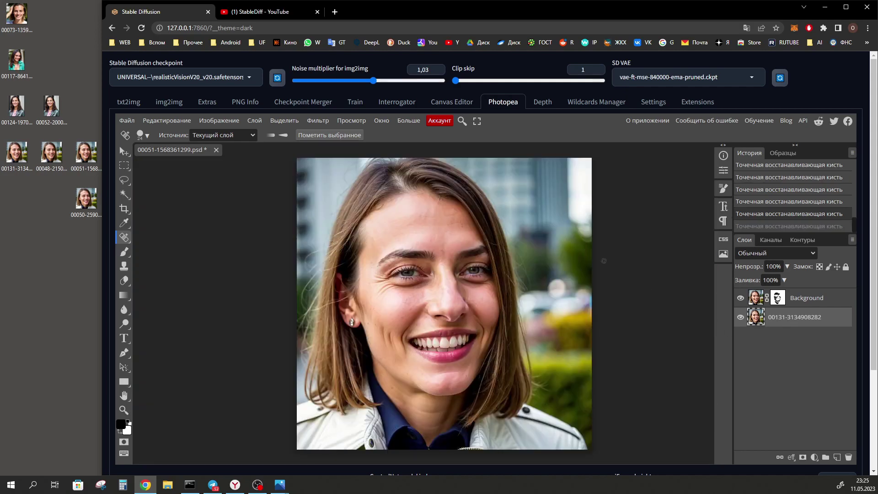
{"action": "left_click", "coordinate": [819, 299]}
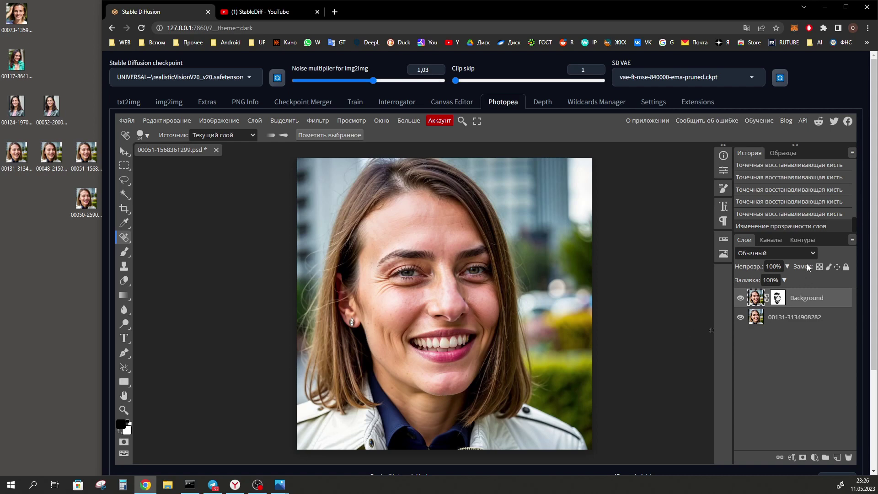
{"action": "left_click", "coordinate": [785, 280]}
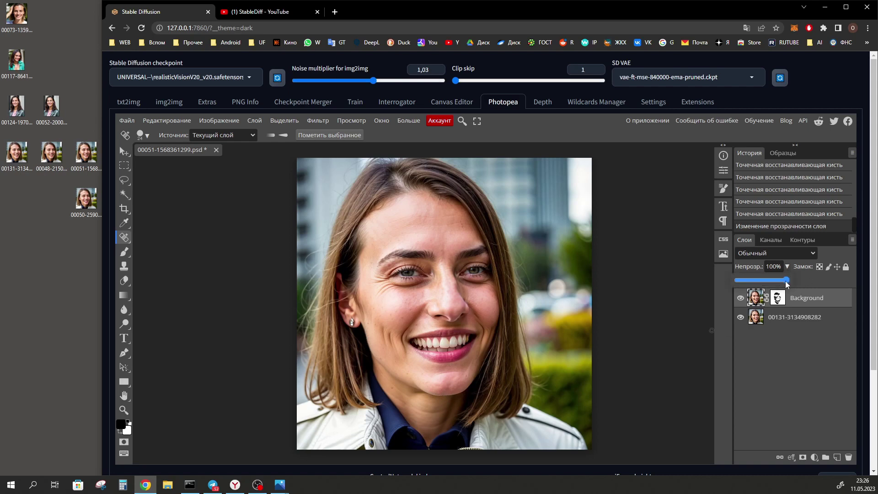
{"action": "right_click", "coordinate": [815, 303]}
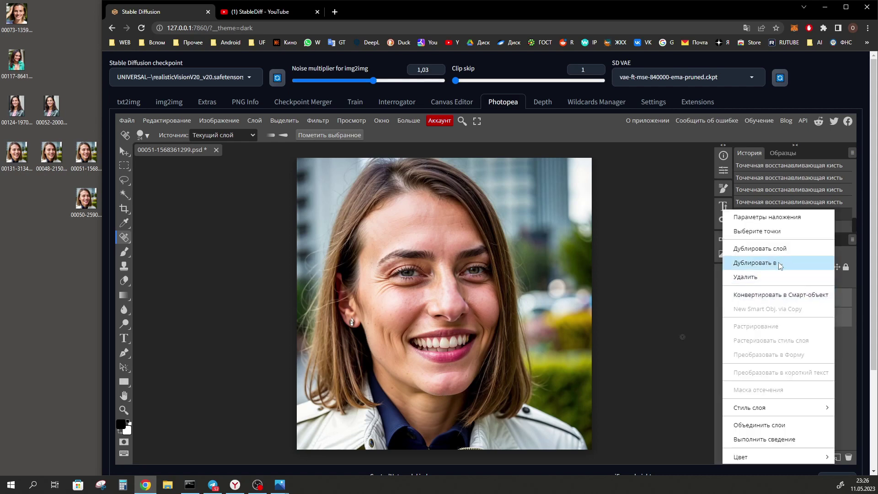
{"action": "left_click", "coordinate": [779, 426]}
Try Auto Tone on the merged portrait, undo it, and look through the available image adjustments.
{"action": "left_click", "coordinate": [219, 120]}
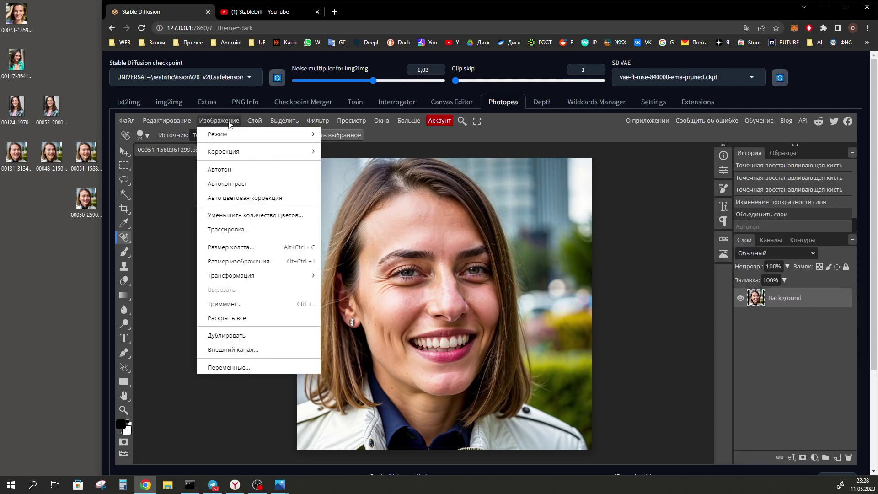
{"action": "mouse_move", "coordinate": [263, 152]}
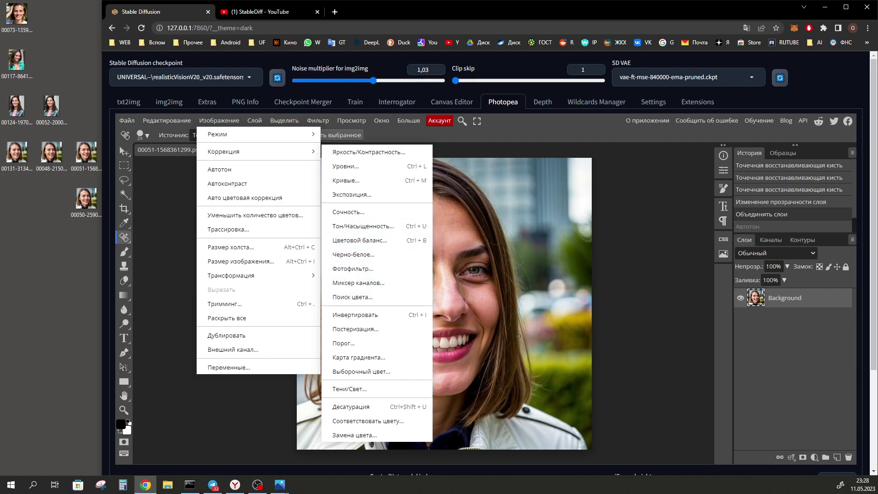
{"action": "key", "text": "Escape"}
{"action": "left_click", "coordinate": [127, 123]}
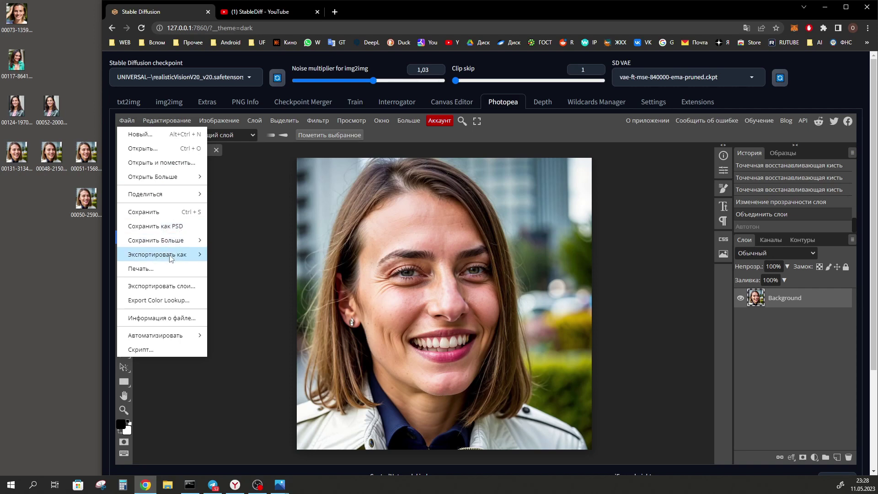
{"action": "mouse_move", "coordinate": [180, 255]}
{"action": "left_click", "coordinate": [228, 270]}
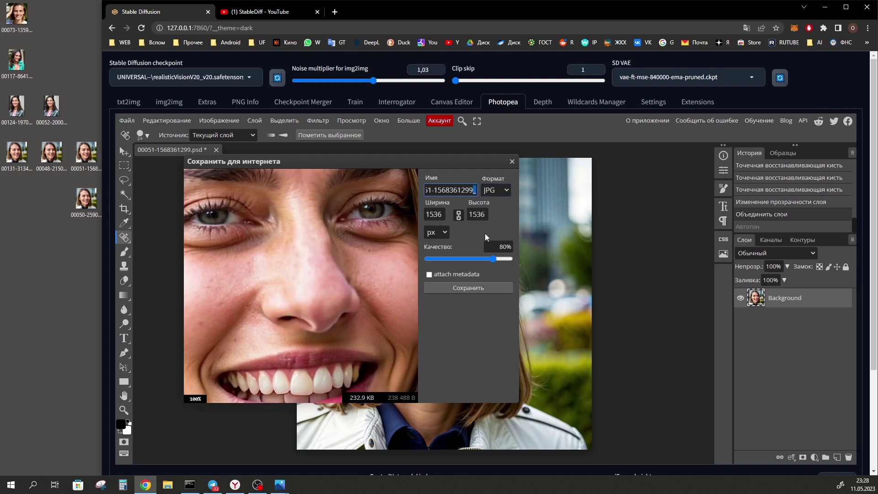
{"action": "left_click", "coordinate": [466, 291]}
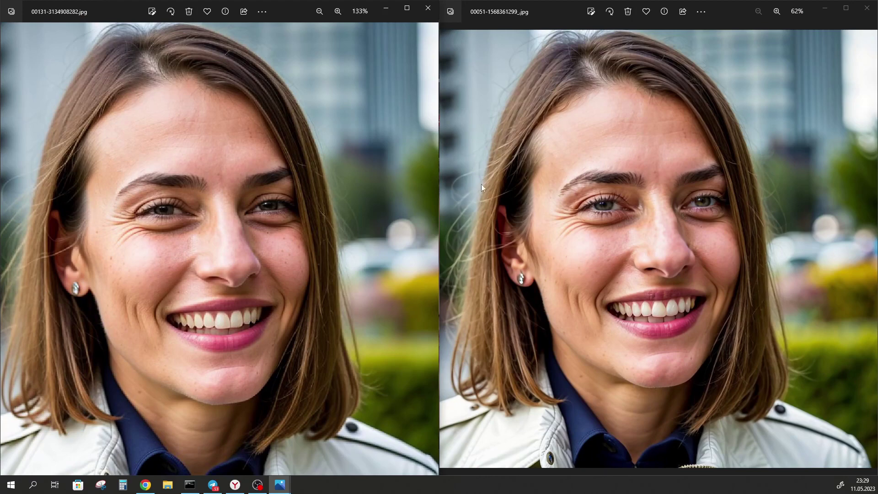
{"action": "left_click", "coordinate": [430, 249]}
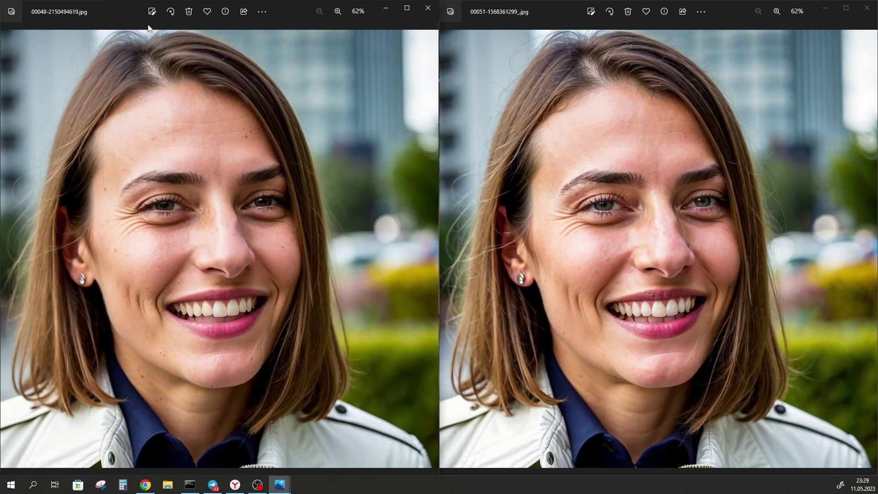